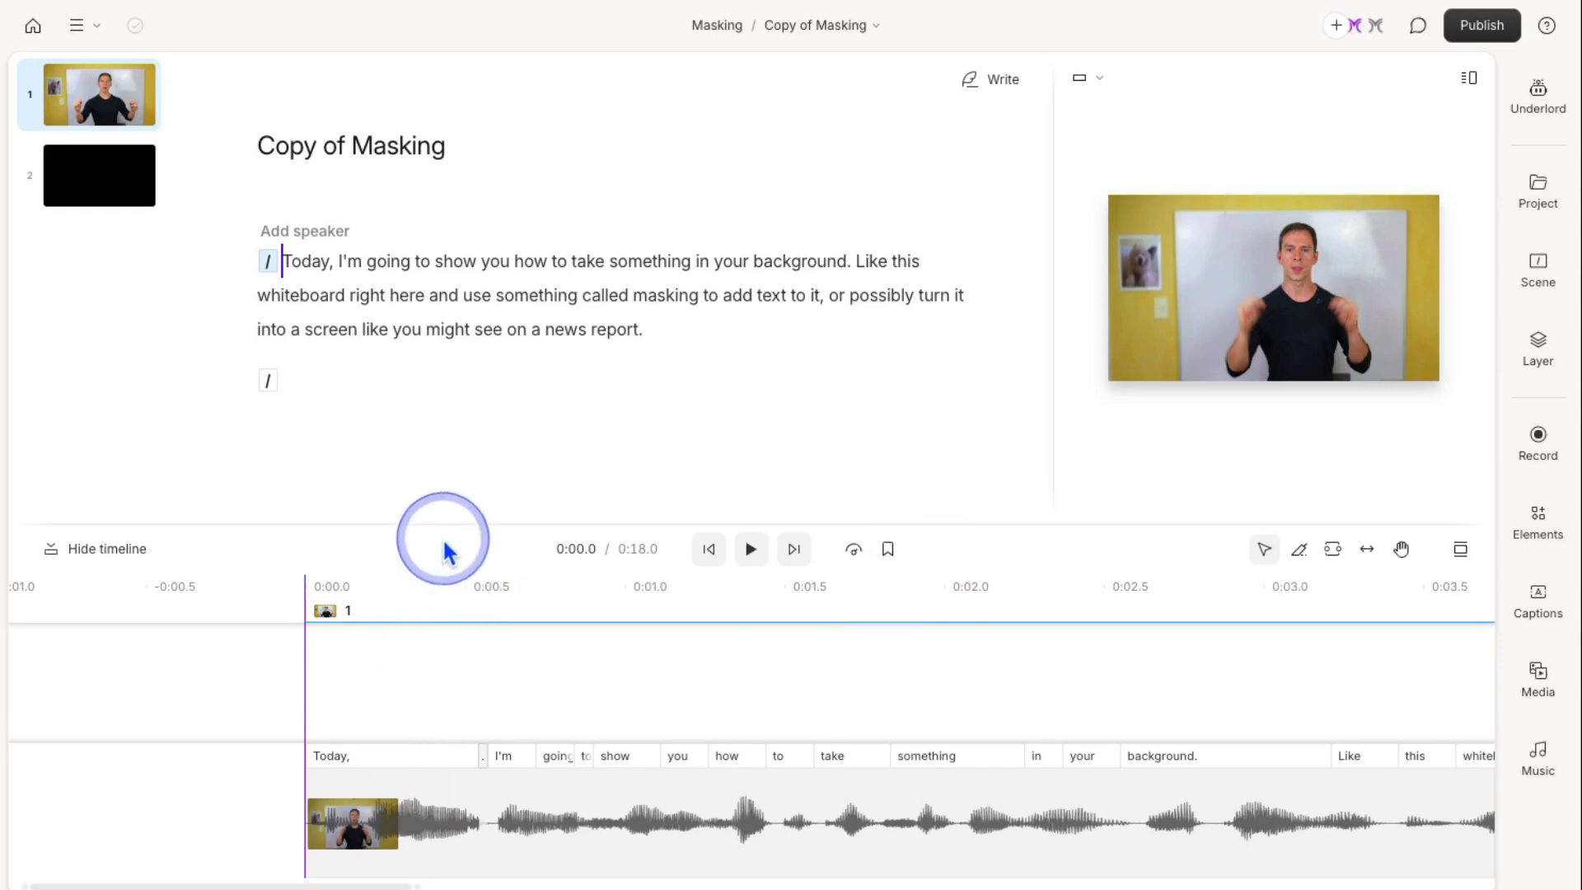
Step: Drag the script/timeline divider upward so the timeline panel is taller
{"action": "left_click_drag", "start_coordinate": [466, 524], "coordinate": [466, 426]}
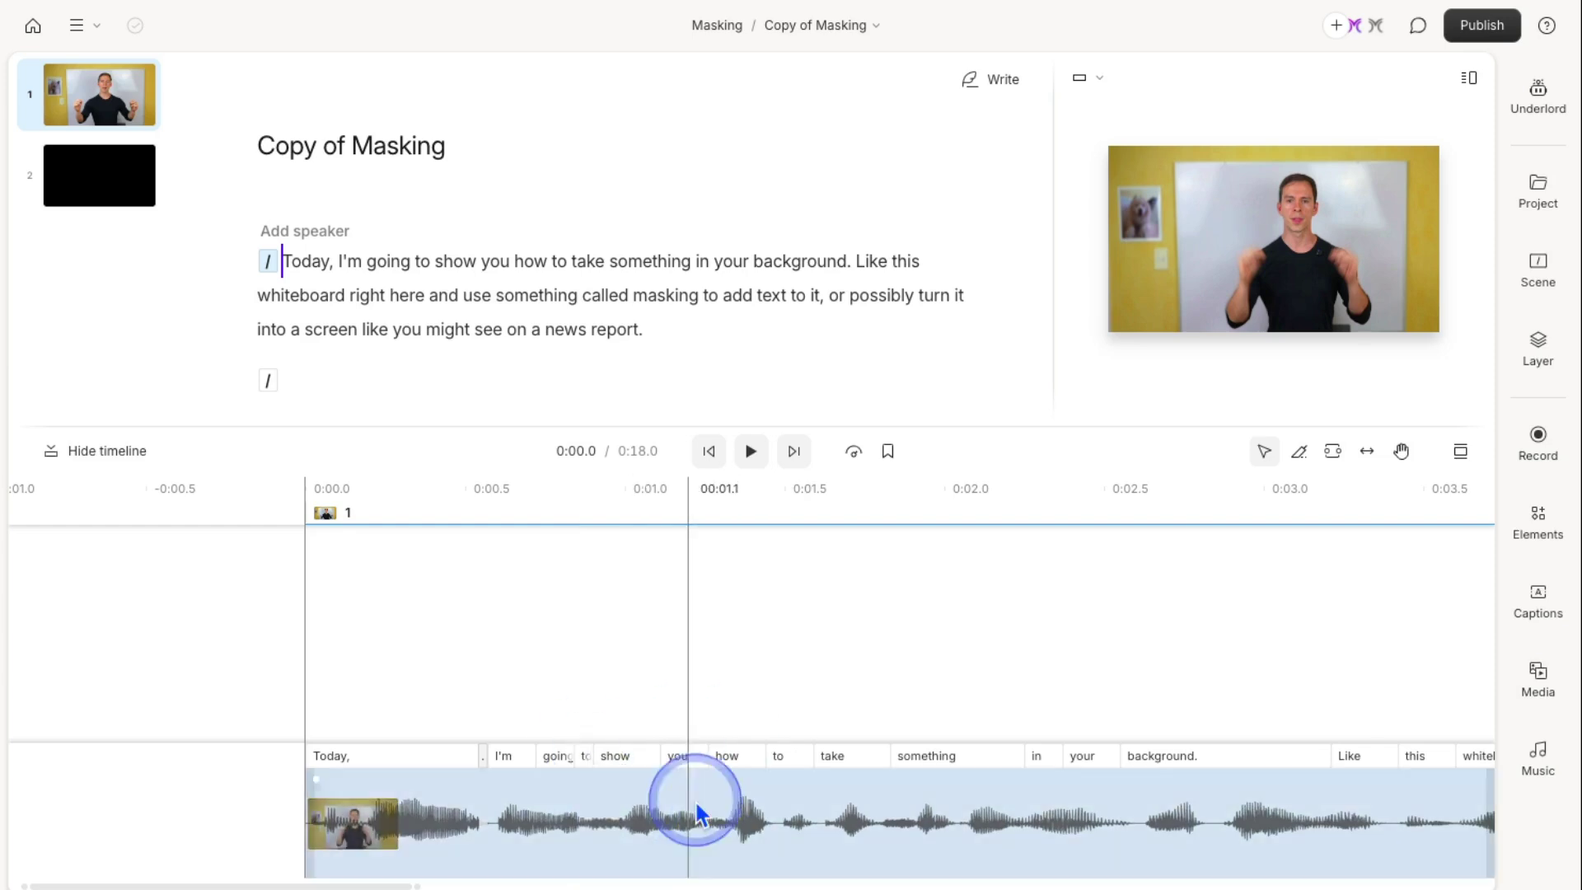
Step: Copy the ZV-E10M2 presenter clip and paste it onto a new track above the original
{"action": "left_click", "coordinate": [437, 820]}
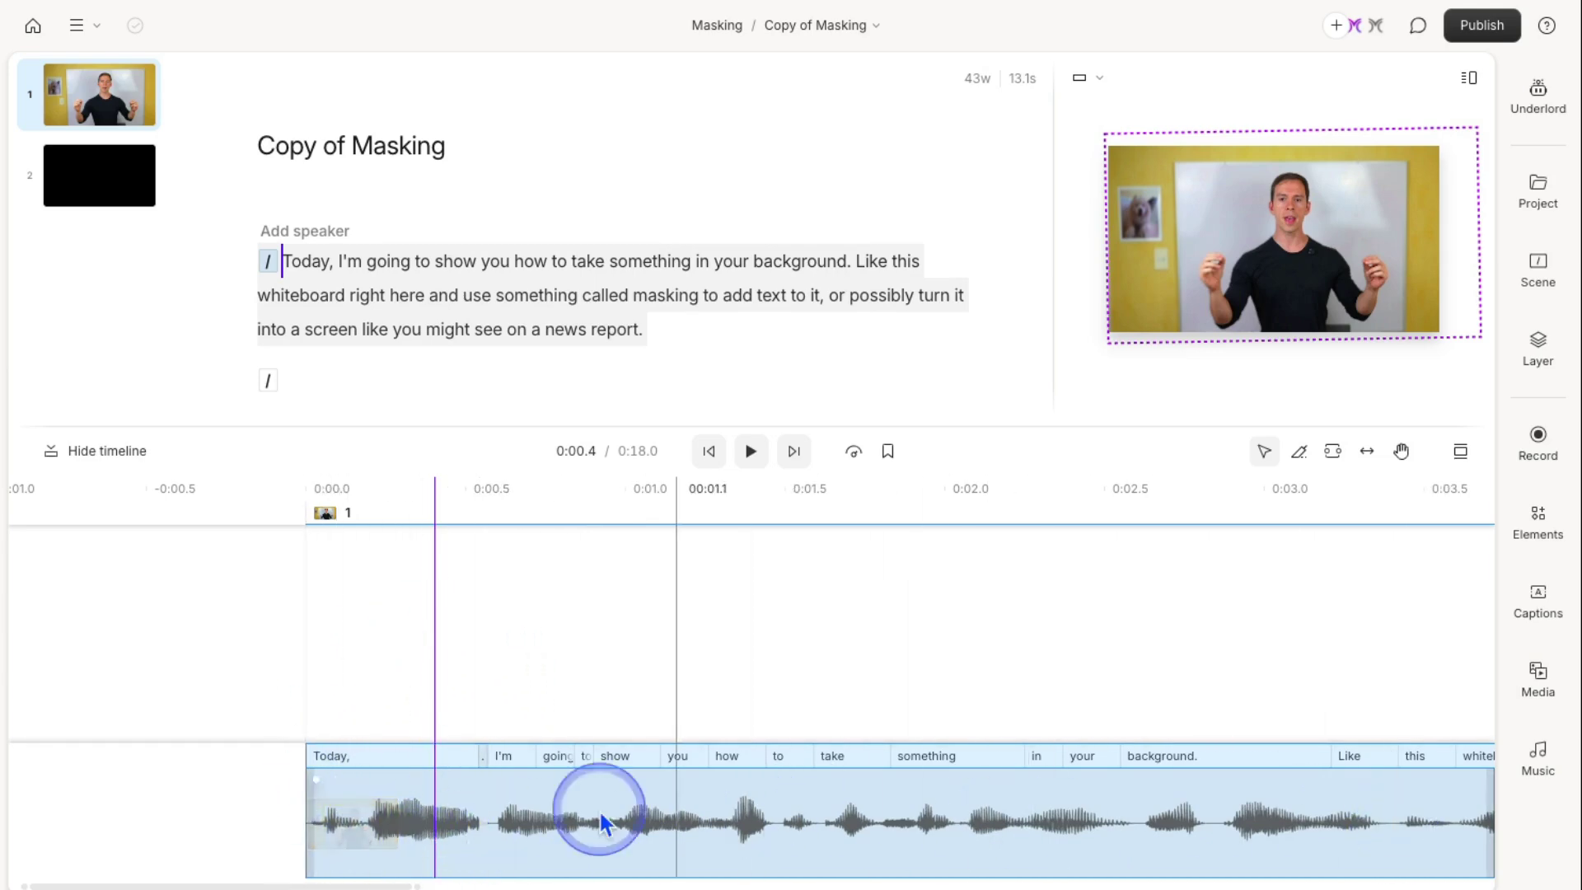
{"action": "right_click", "coordinate": [401, 819]}
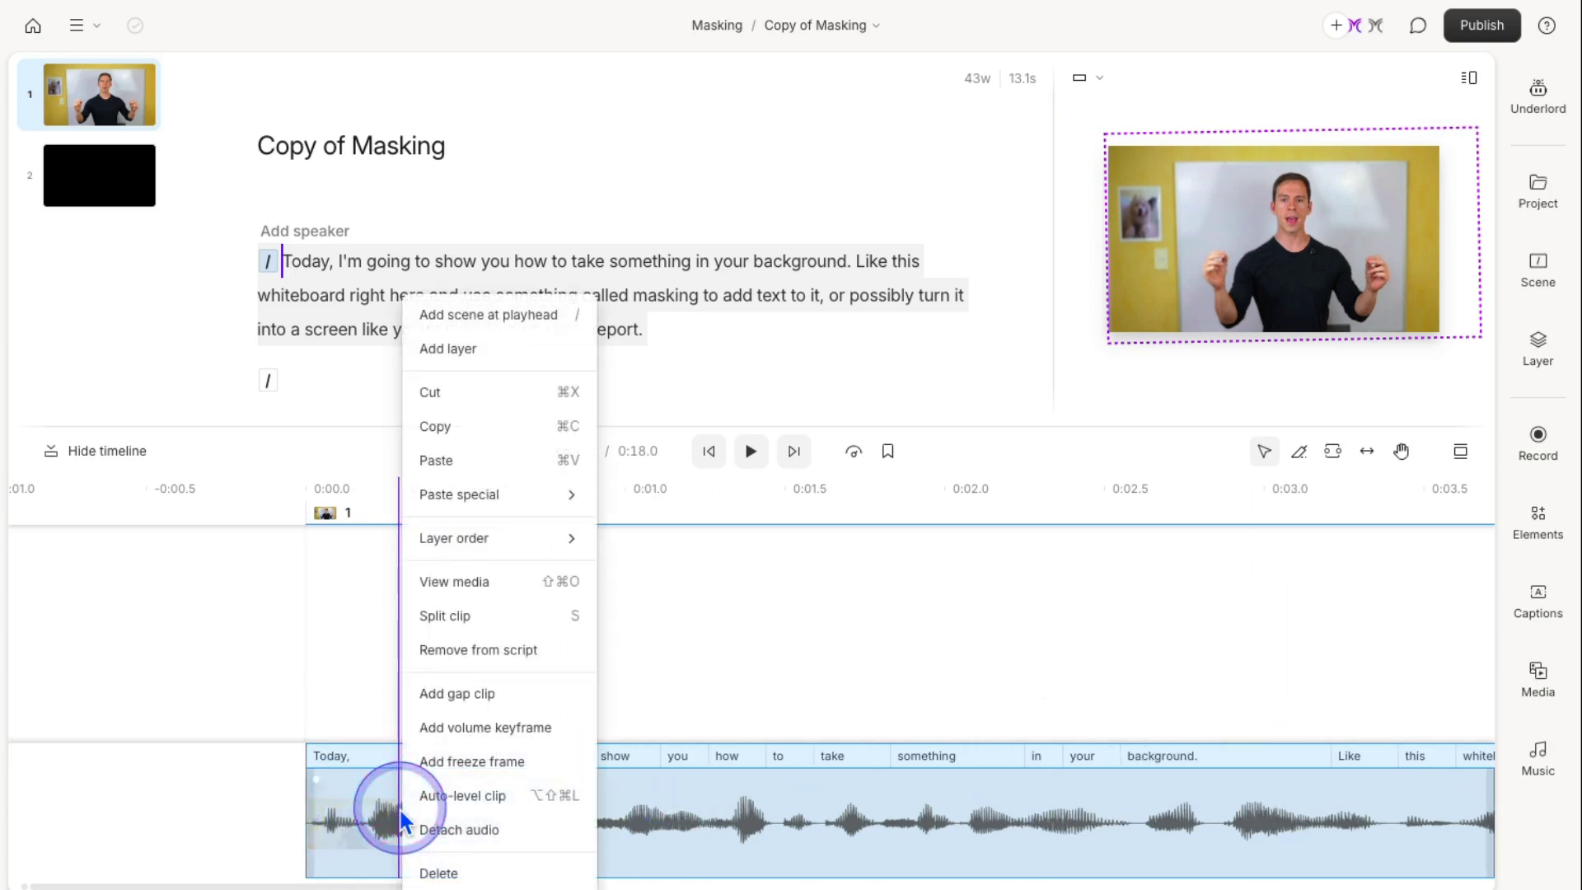
{"action": "left_click", "coordinate": [468, 425]}
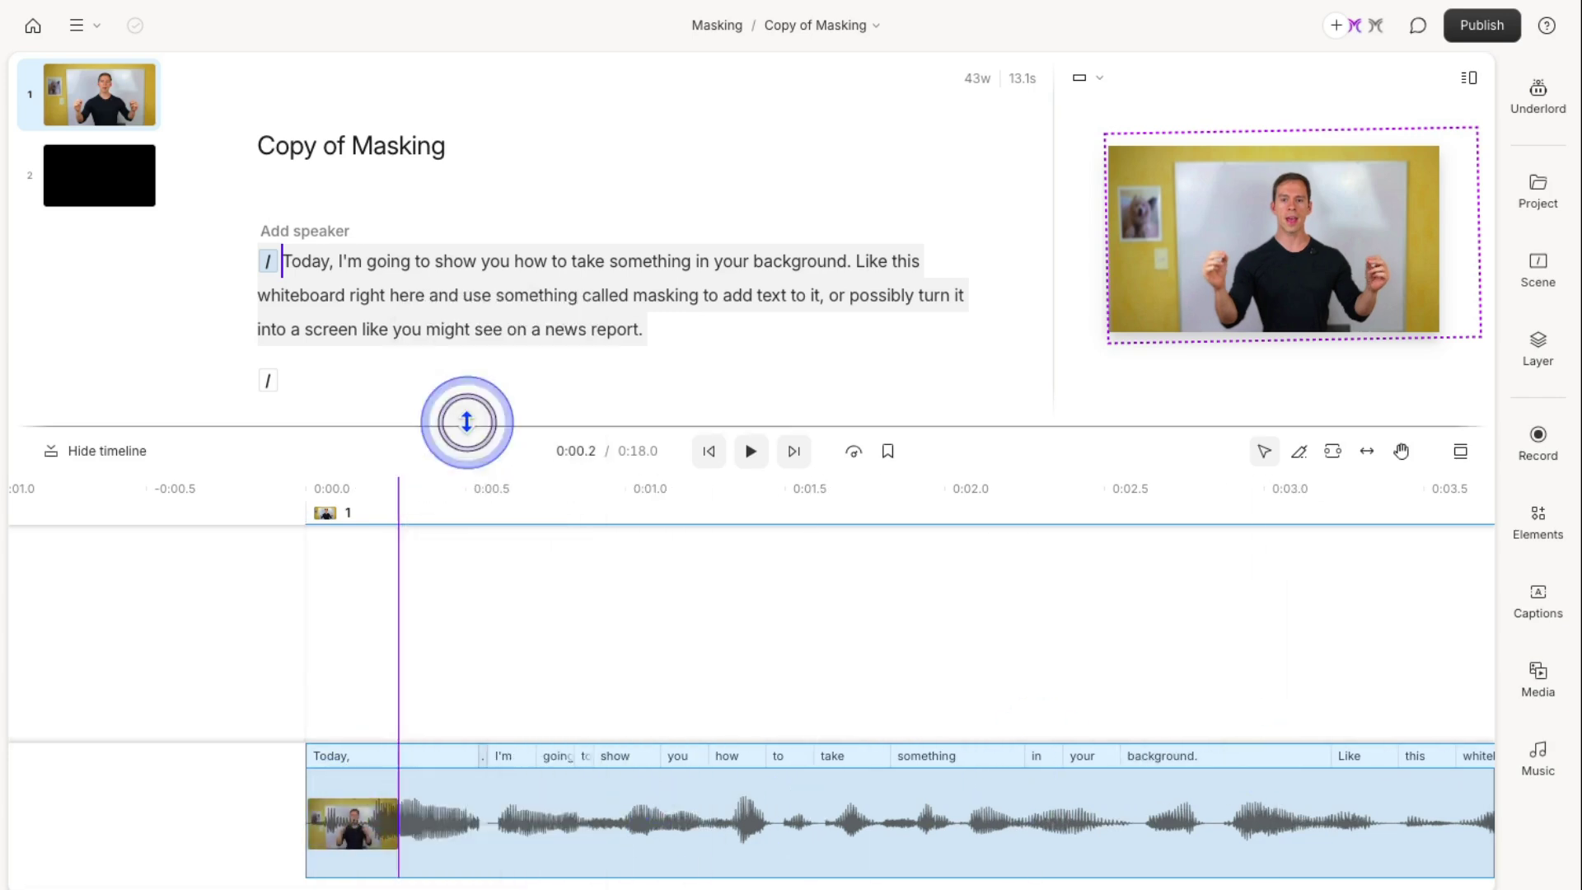
{"action": "left_click", "coordinate": [311, 681]}
{"action": "right_click", "coordinate": [309, 680]}
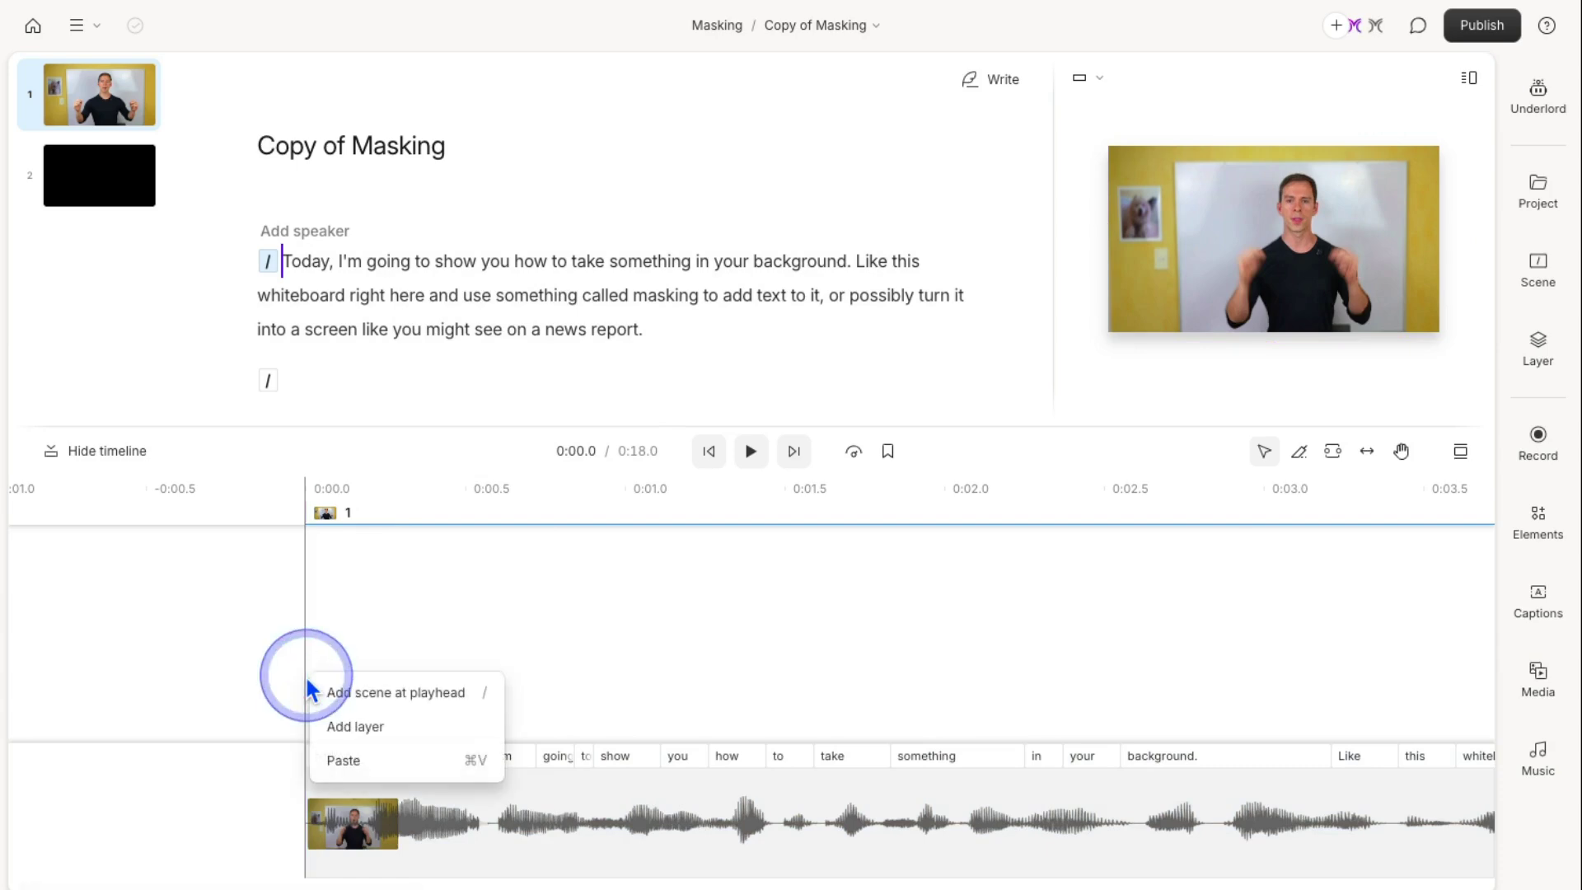
{"action": "left_click", "coordinate": [357, 753]}
Step: Check both clips, place the playhead just before the word 'show', and select the pasted upper clip
{"action": "left_click", "coordinate": [417, 682]}
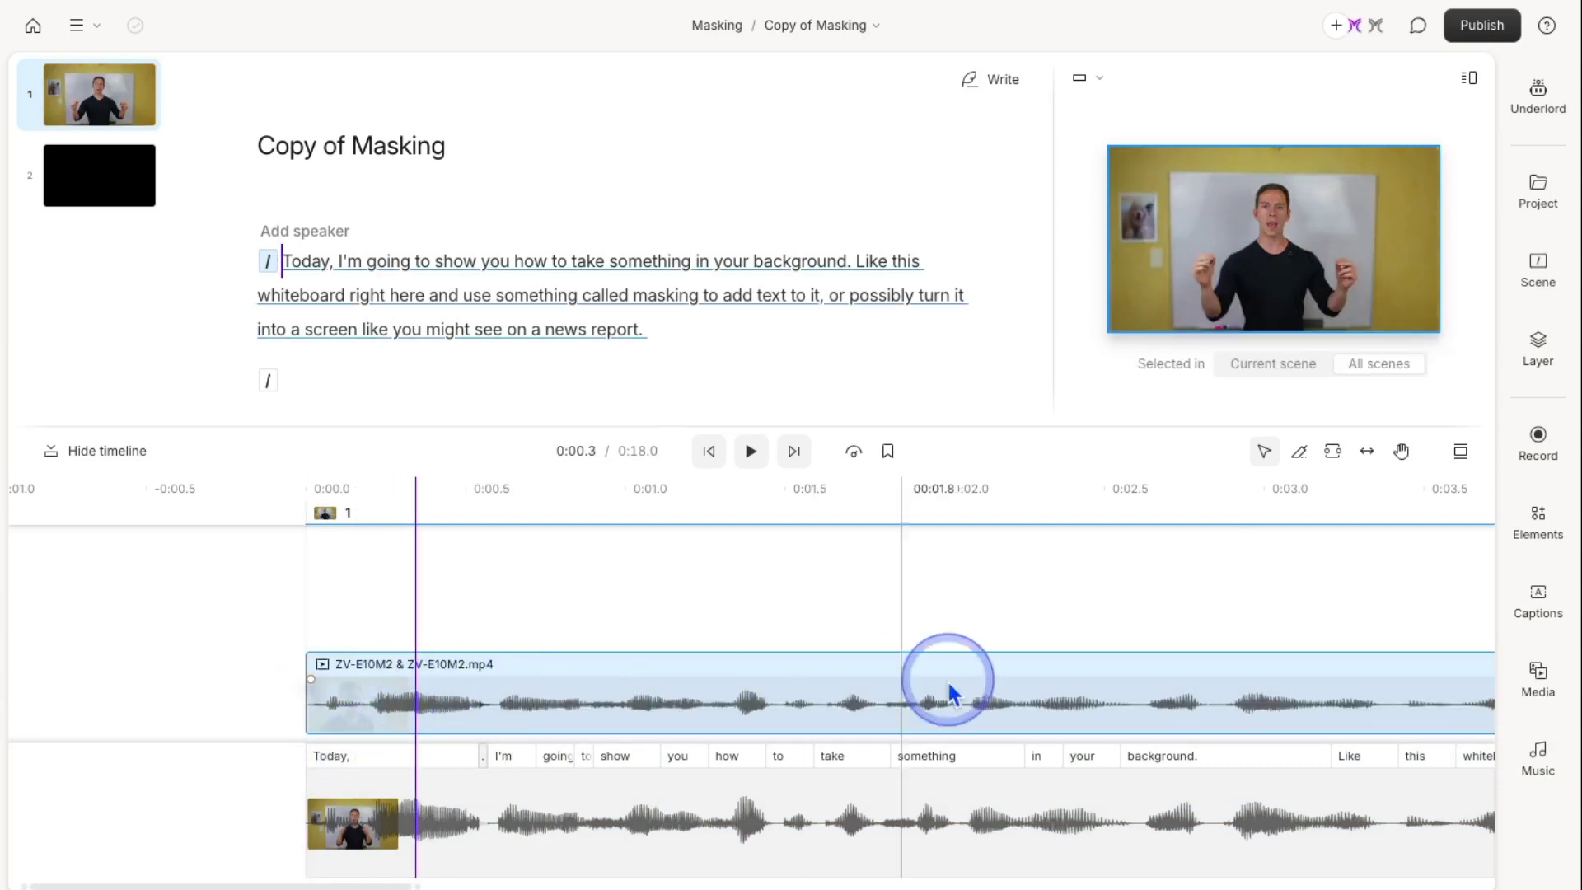
{"action": "left_click", "coordinate": [1005, 815]}
{"action": "left_click", "coordinate": [618, 824]}
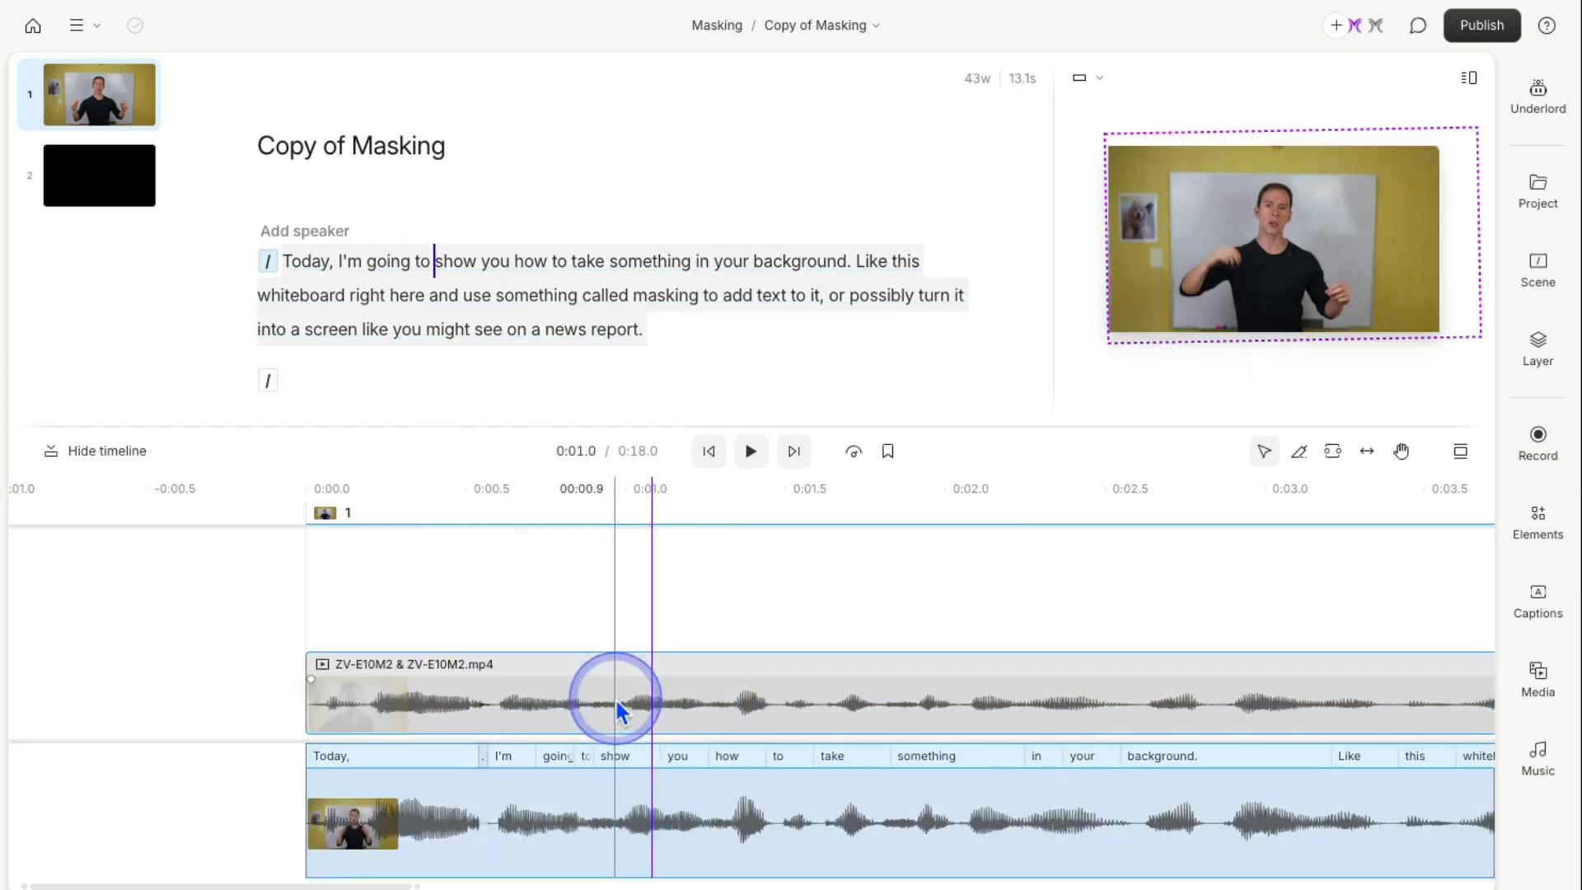
{"action": "left_click", "coordinate": [615, 700]}
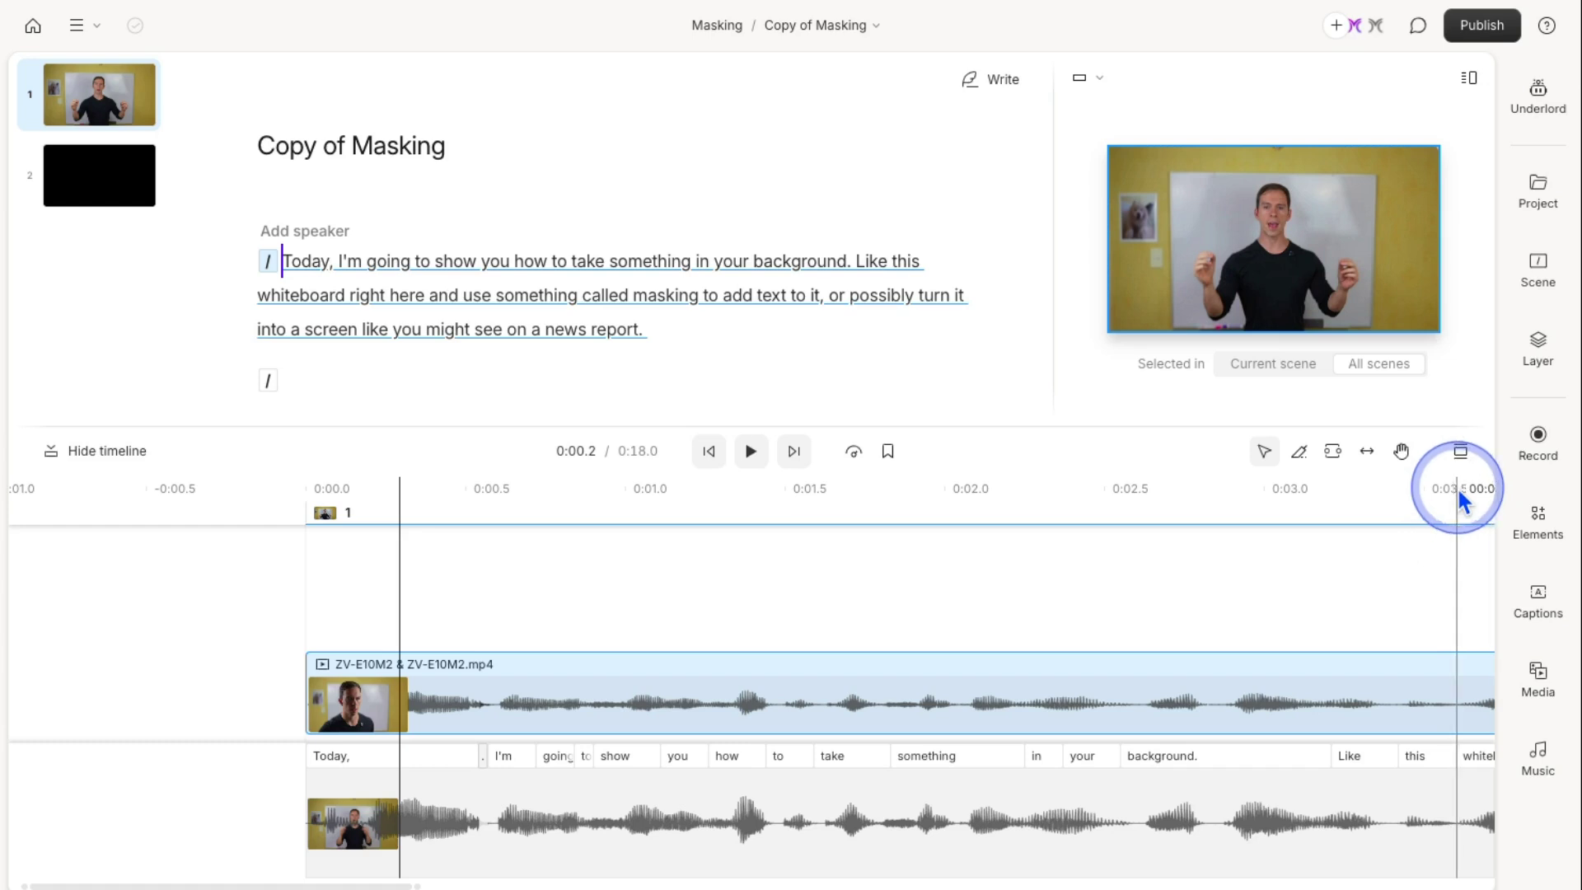
Step: Add a Green screen effect to the pasted clip from its Layer properties
{"action": "left_click", "coordinate": [1554, 339]}
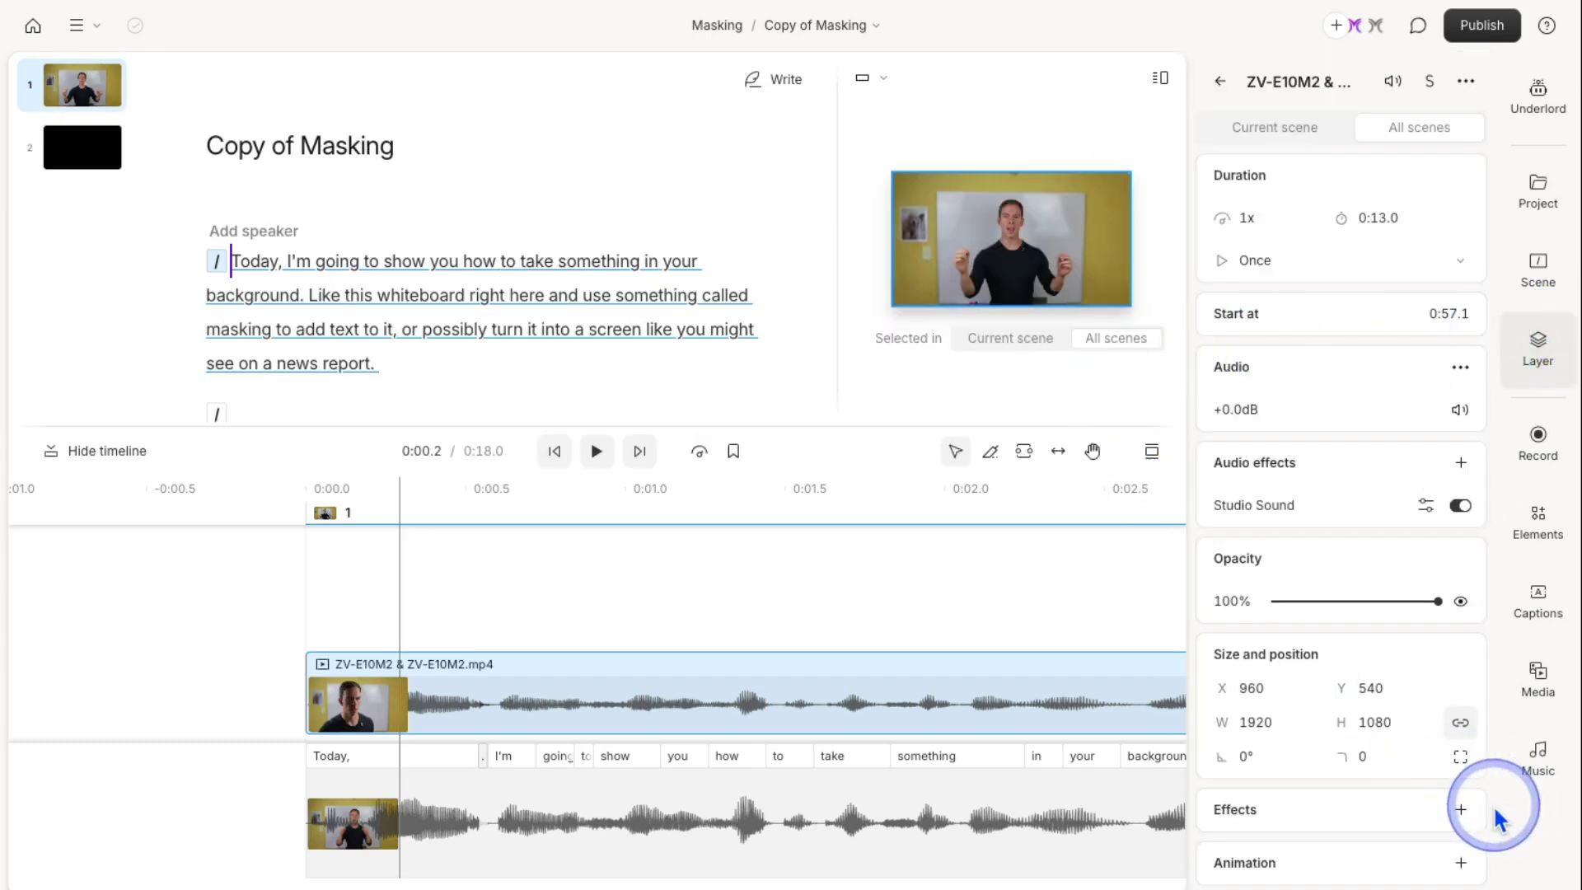
{"action": "left_click", "coordinate": [1461, 810]}
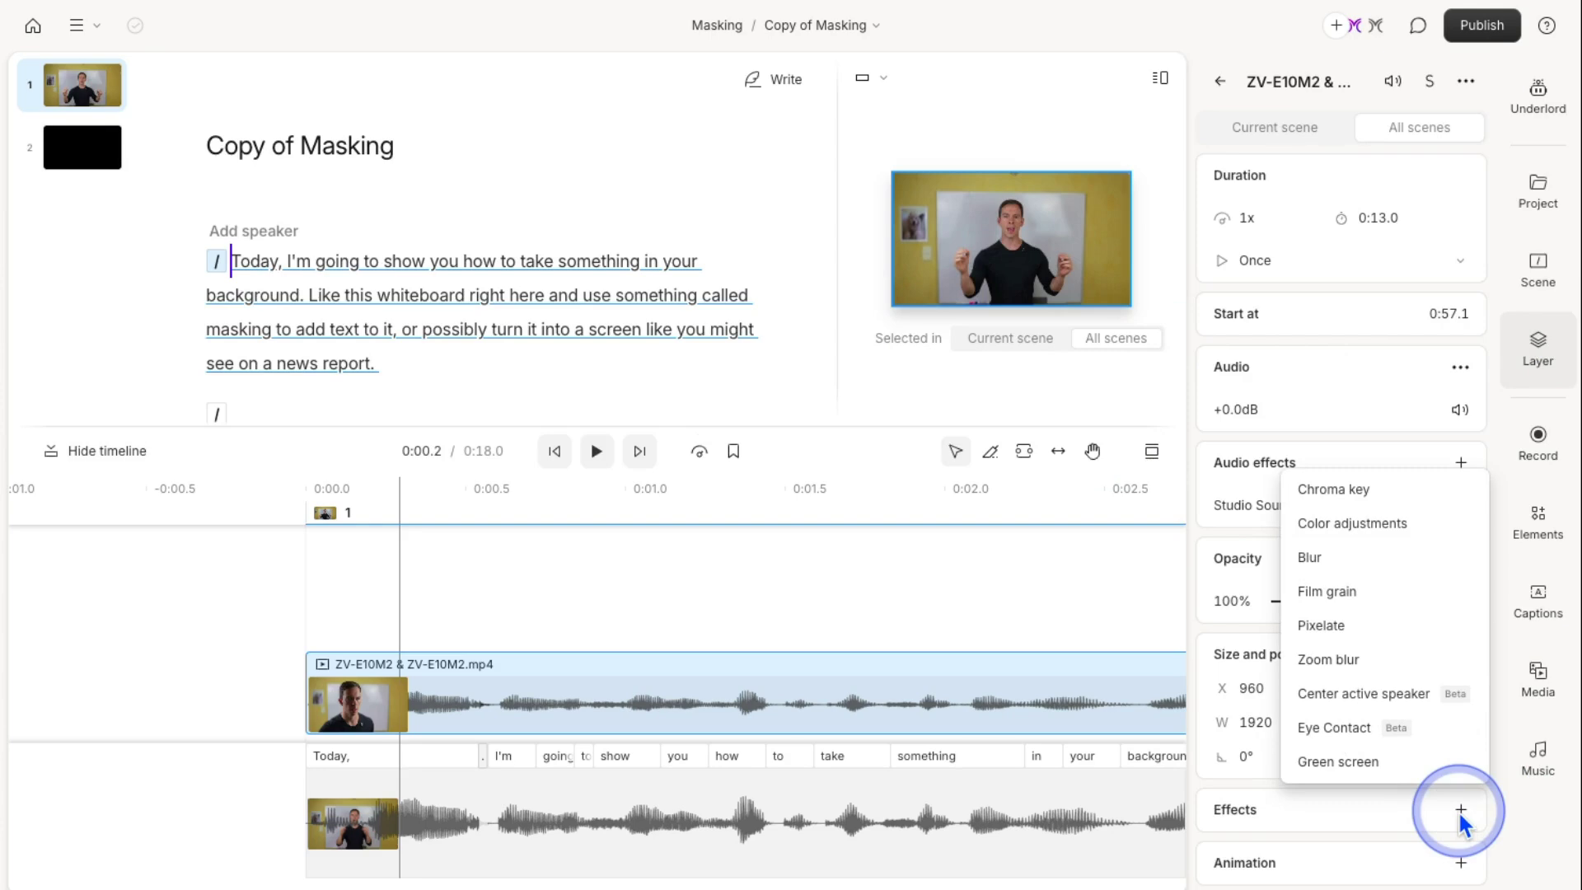
{"action": "left_click", "coordinate": [1338, 762]}
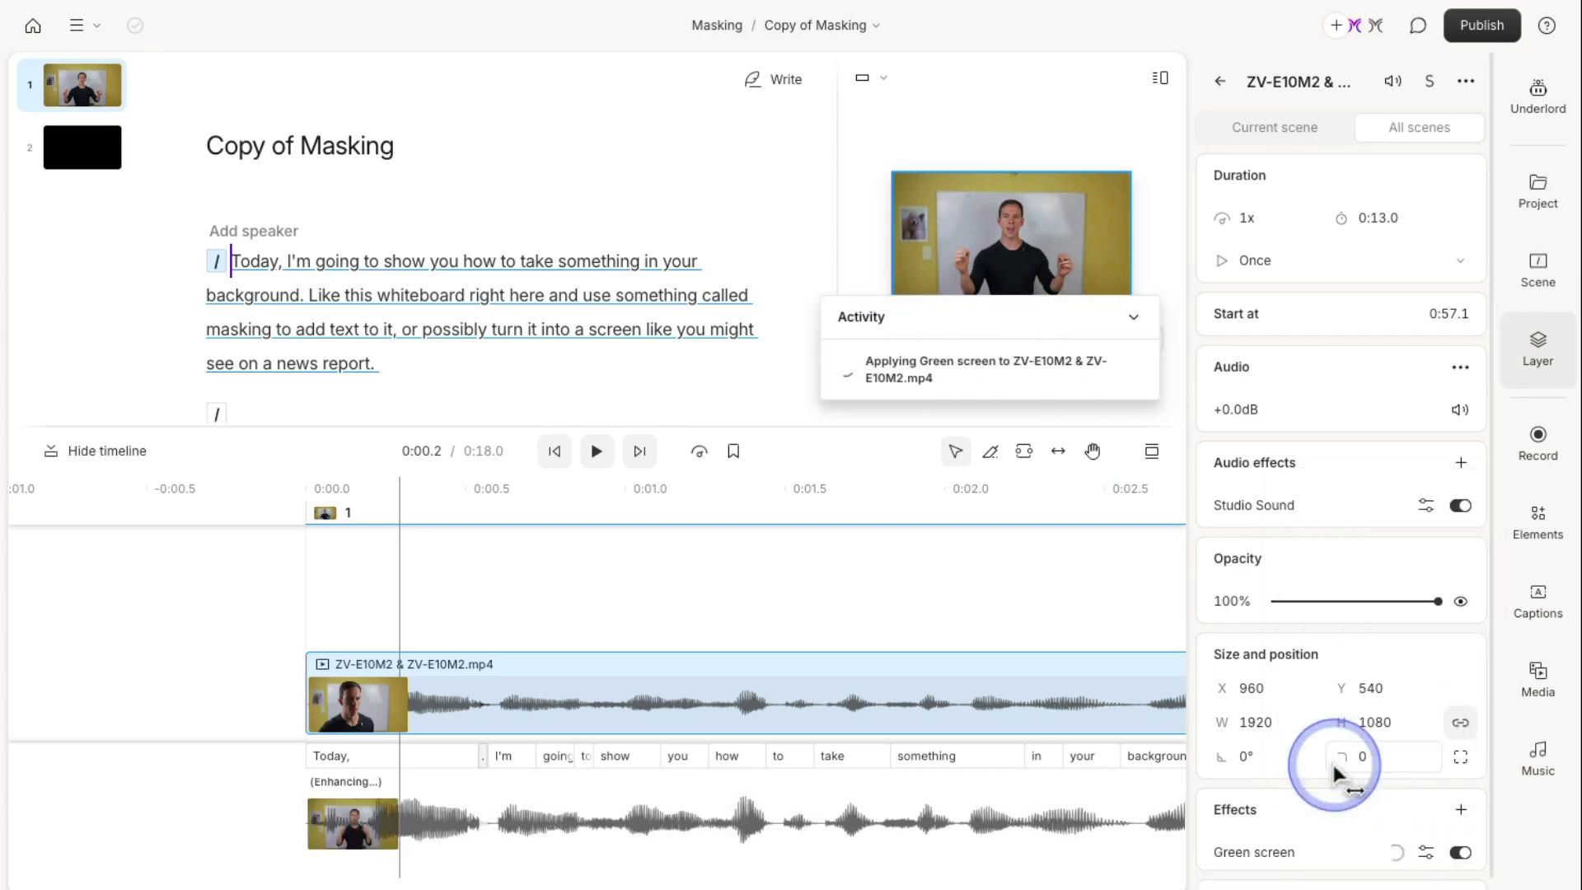
Step: Nudge the playhead forward, switch to the selection tool, and reselect the green-screened upper clip
{"action": "left_click", "coordinate": [415, 706]}
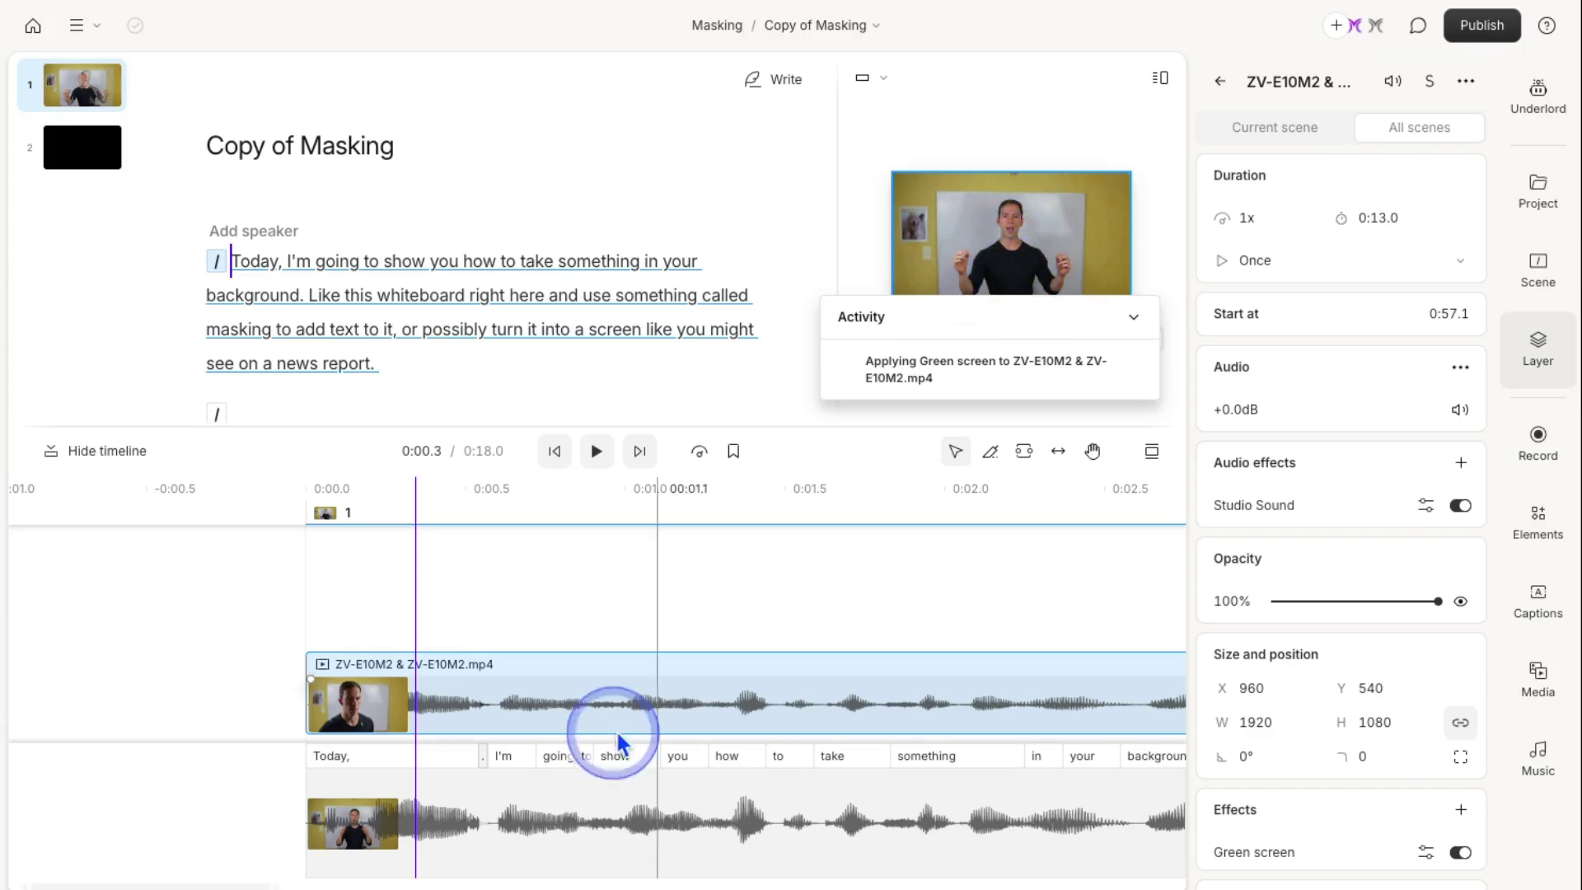
{"action": "left_click", "coordinate": [498, 823]}
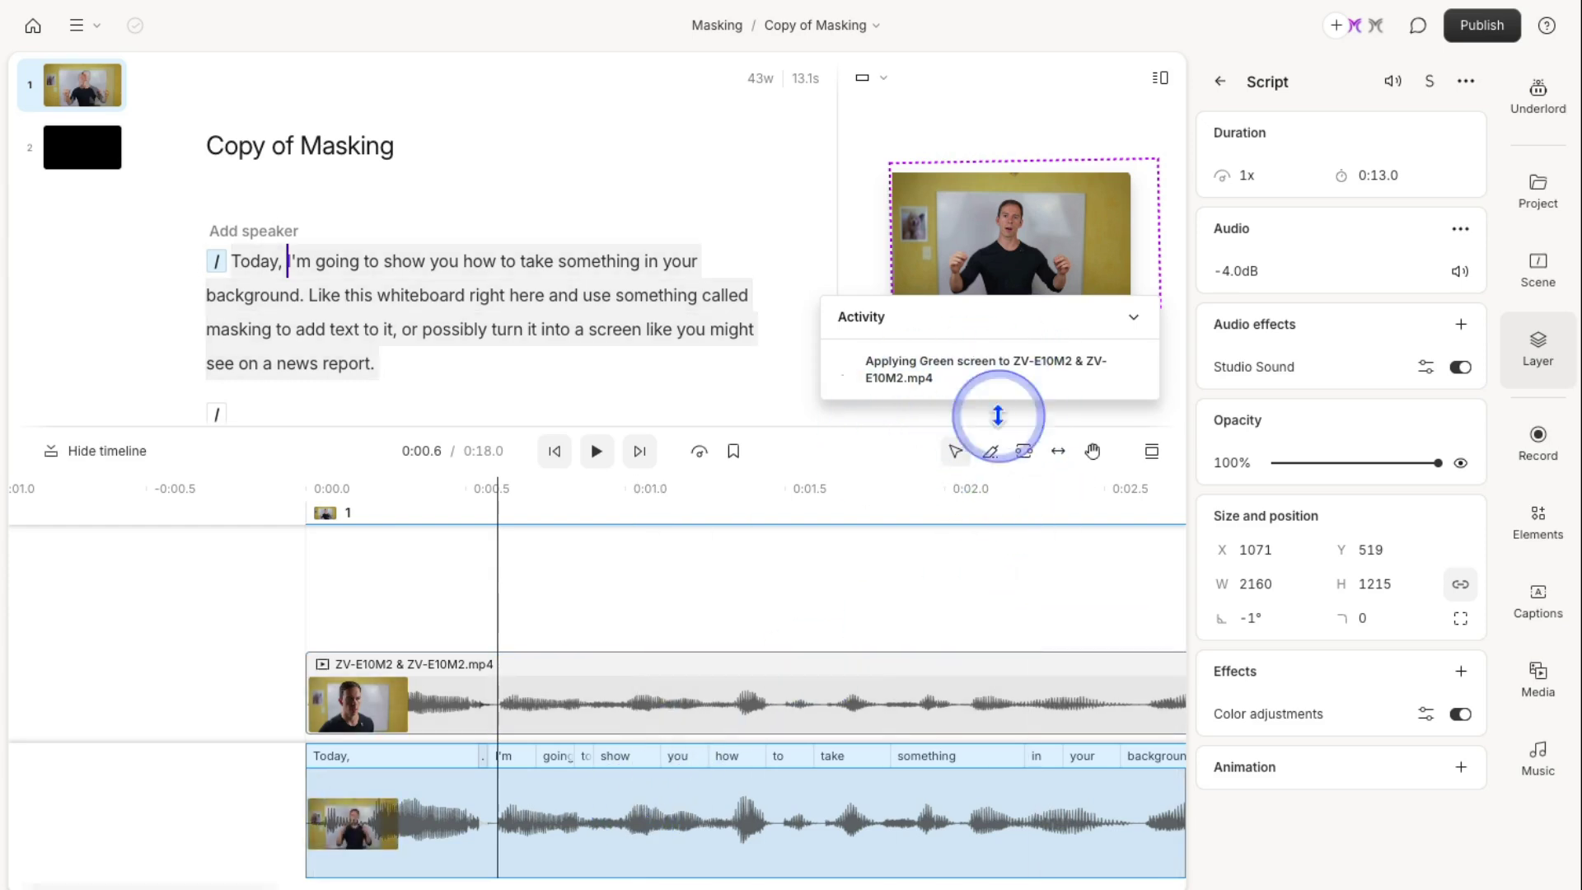
{"action": "left_click", "coordinate": [955, 451]}
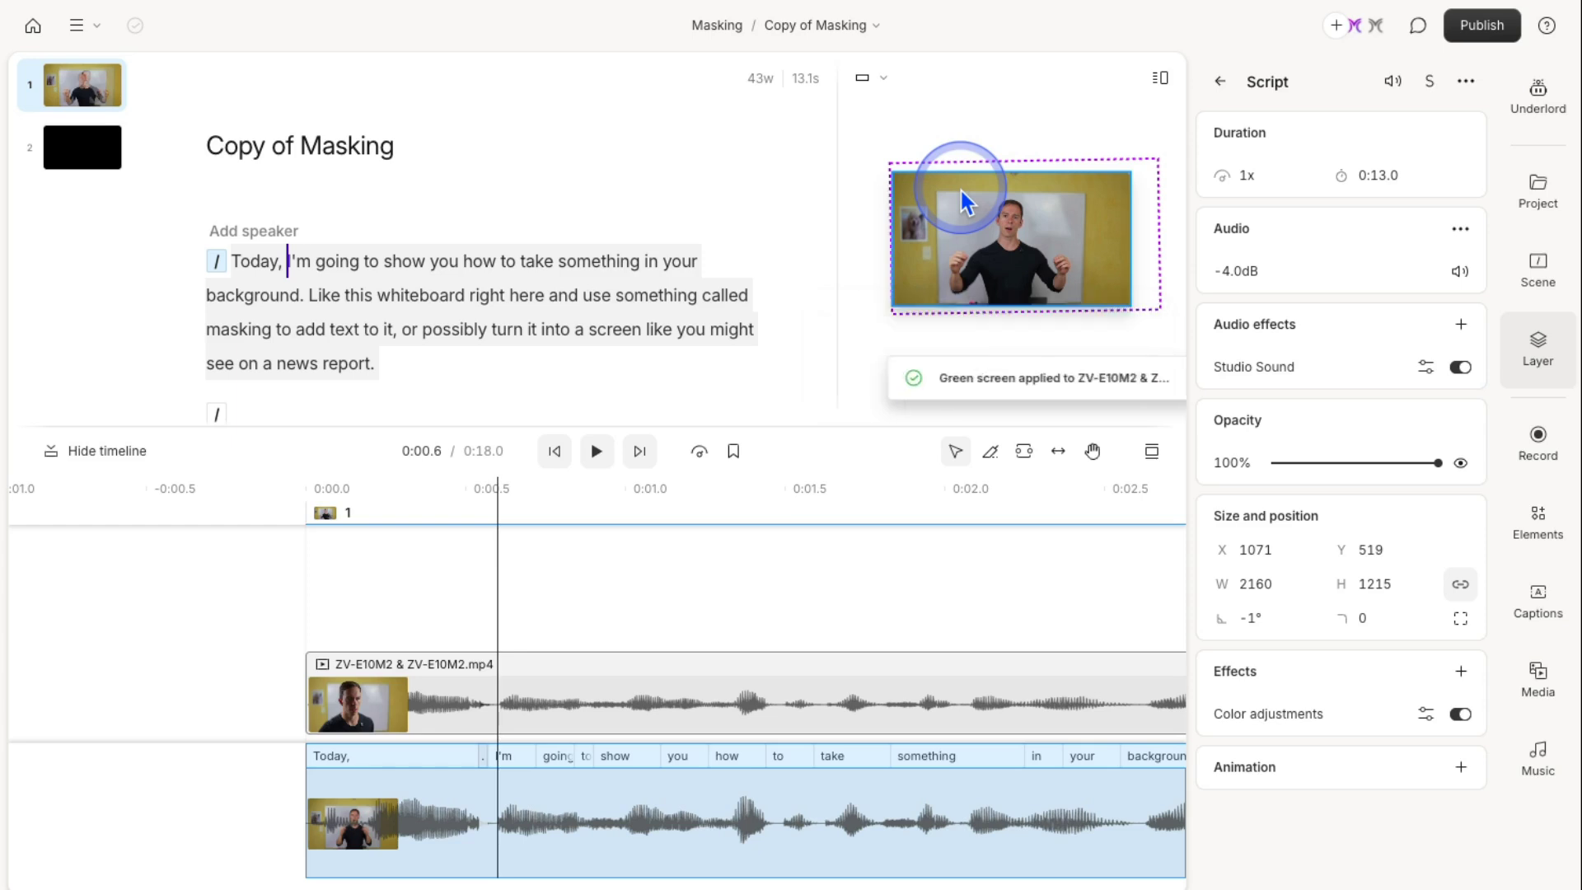
{"action": "left_click", "coordinate": [445, 696]}
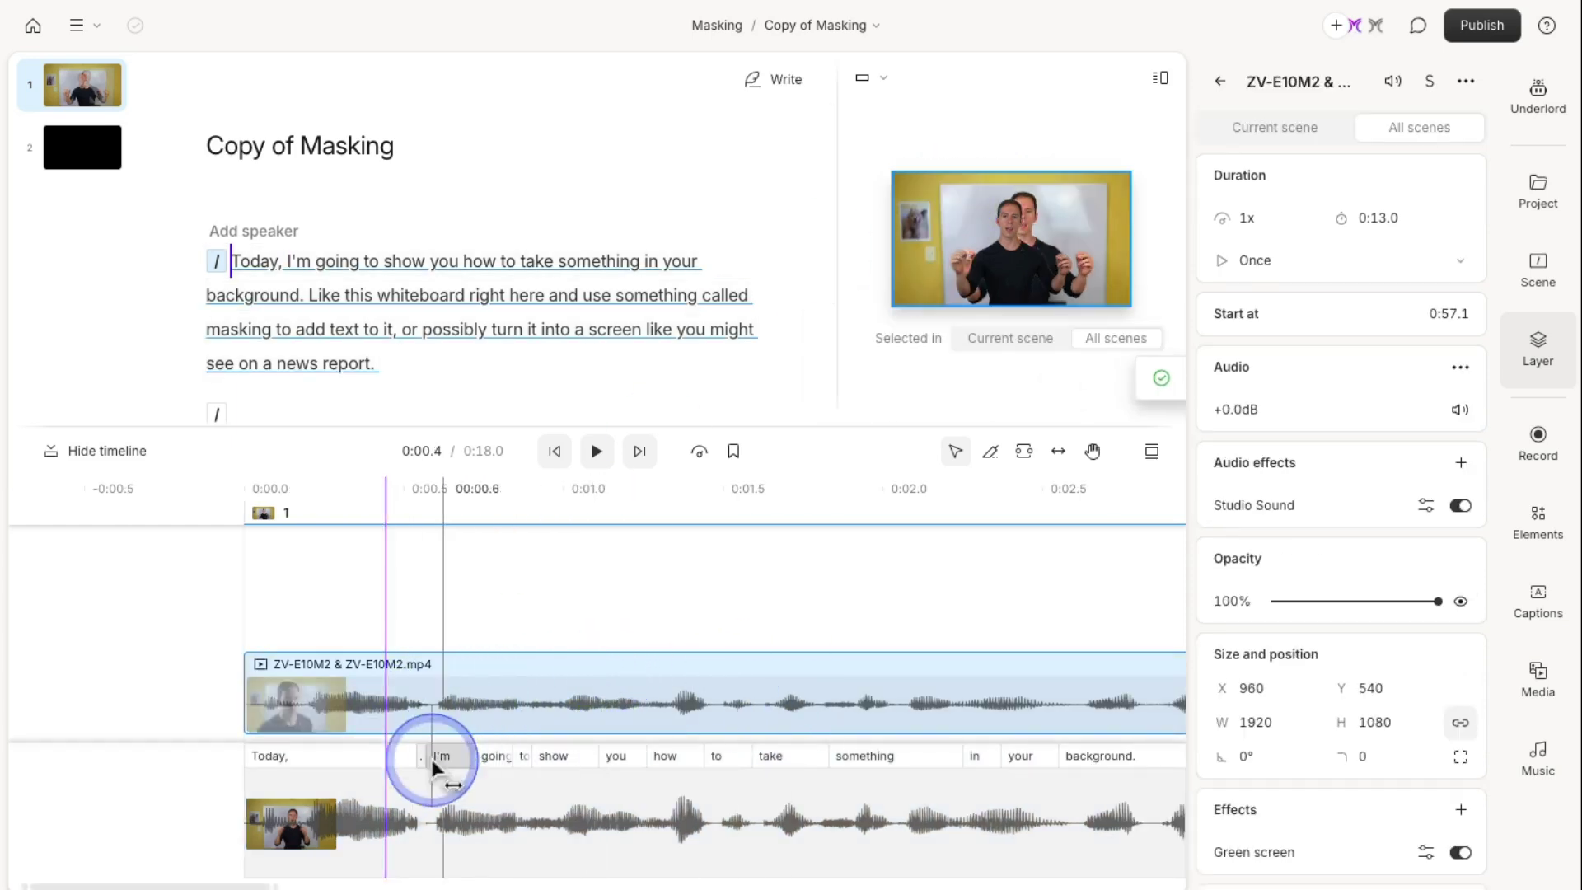
Step: Move the cut-out presenter layer left in frame and set its width to 2160 (2160 × 1215)
{"action": "left_click", "coordinate": [1018, 246]}
{"action": "mouse_move", "coordinate": [1051, 290]}
{"action": "left_mouse_down"}
{"action": "mouse_move", "coordinate": [1022, 299]}
{"action": "mouse_move", "coordinate": [1063, 284]}
{"action": "mouse_move", "coordinate": [927, 255]}
{"action": "mouse_move", "coordinate": [958, 285]}
{"action": "mouse_move", "coordinate": [1041, 247]}
{"action": "mouse_move", "coordinate": [936, 283]}
{"action": "mouse_move", "coordinate": [1052, 299]}
{"action": "mouse_move", "coordinate": [993, 239]}
{"action": "mouse_move", "coordinate": [985, 293]}
{"action": "mouse_move", "coordinate": [1048, 297]}
{"action": "mouse_move", "coordinate": [1036, 283]}
{"action": "left_mouse_up"}
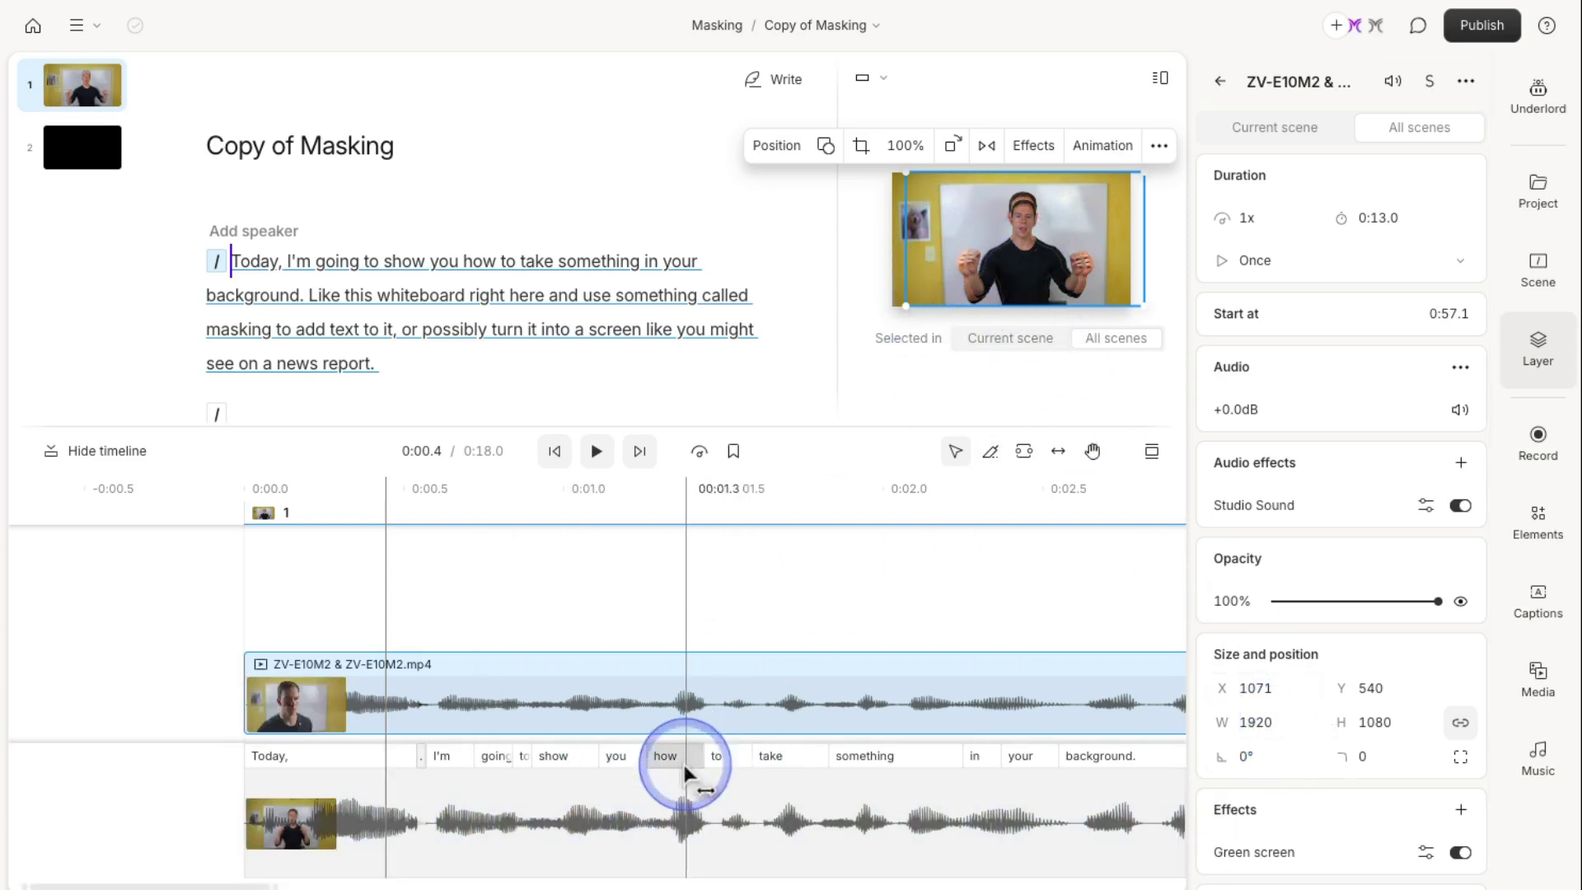
{"action": "left_click", "coordinate": [572, 811]}
{"action": "left_click", "coordinate": [1247, 722]}
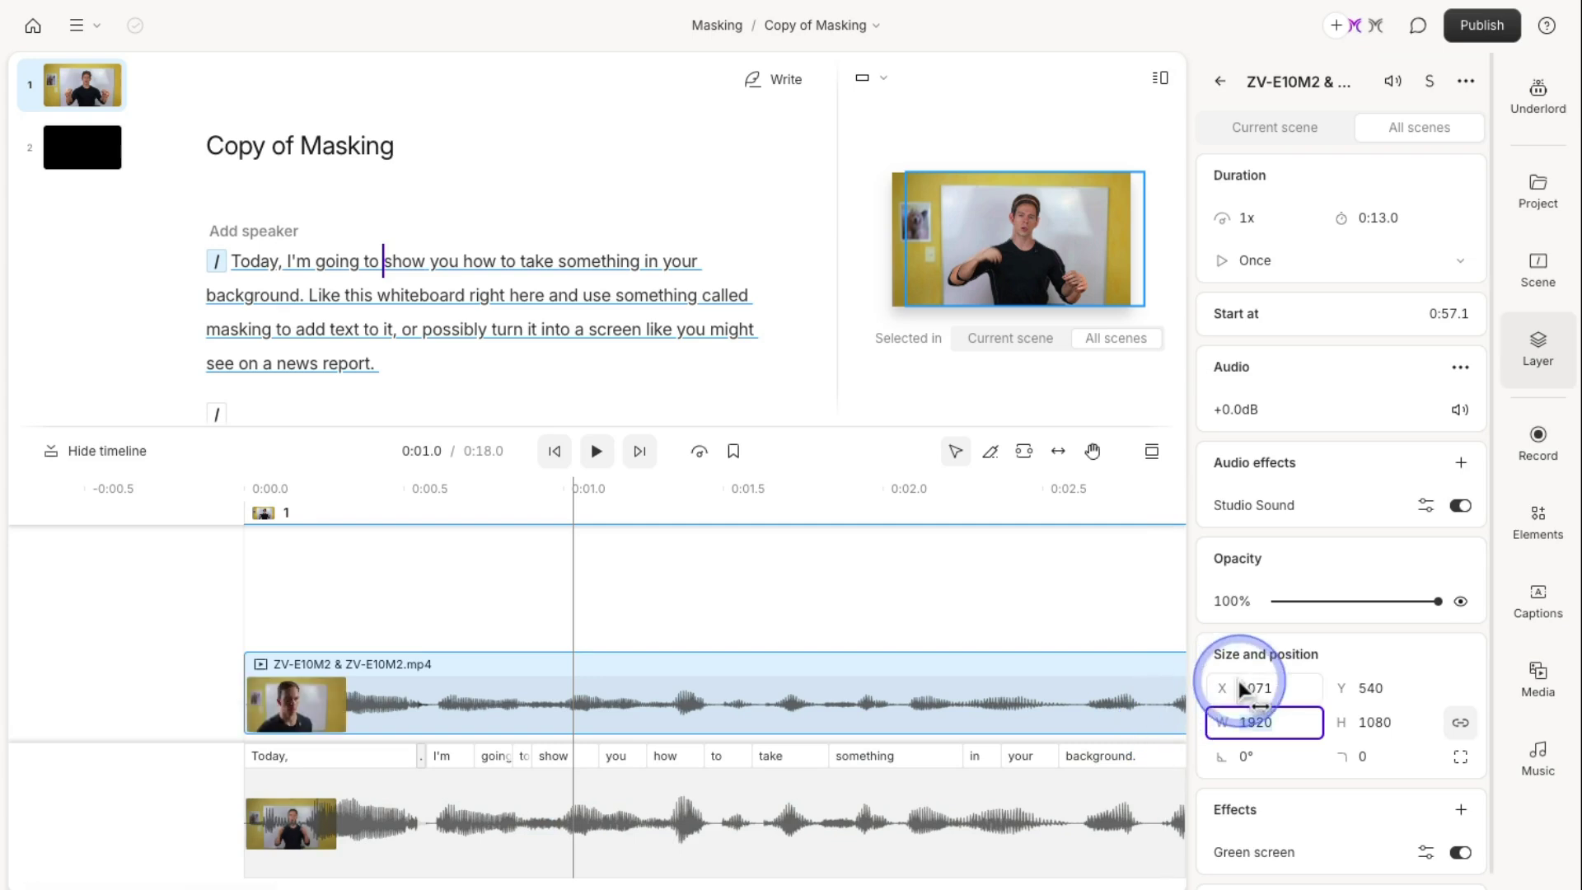
Step: Switch selection between the script track and the upper video clip to compare them
{"action": "left_click", "coordinate": [566, 753]}
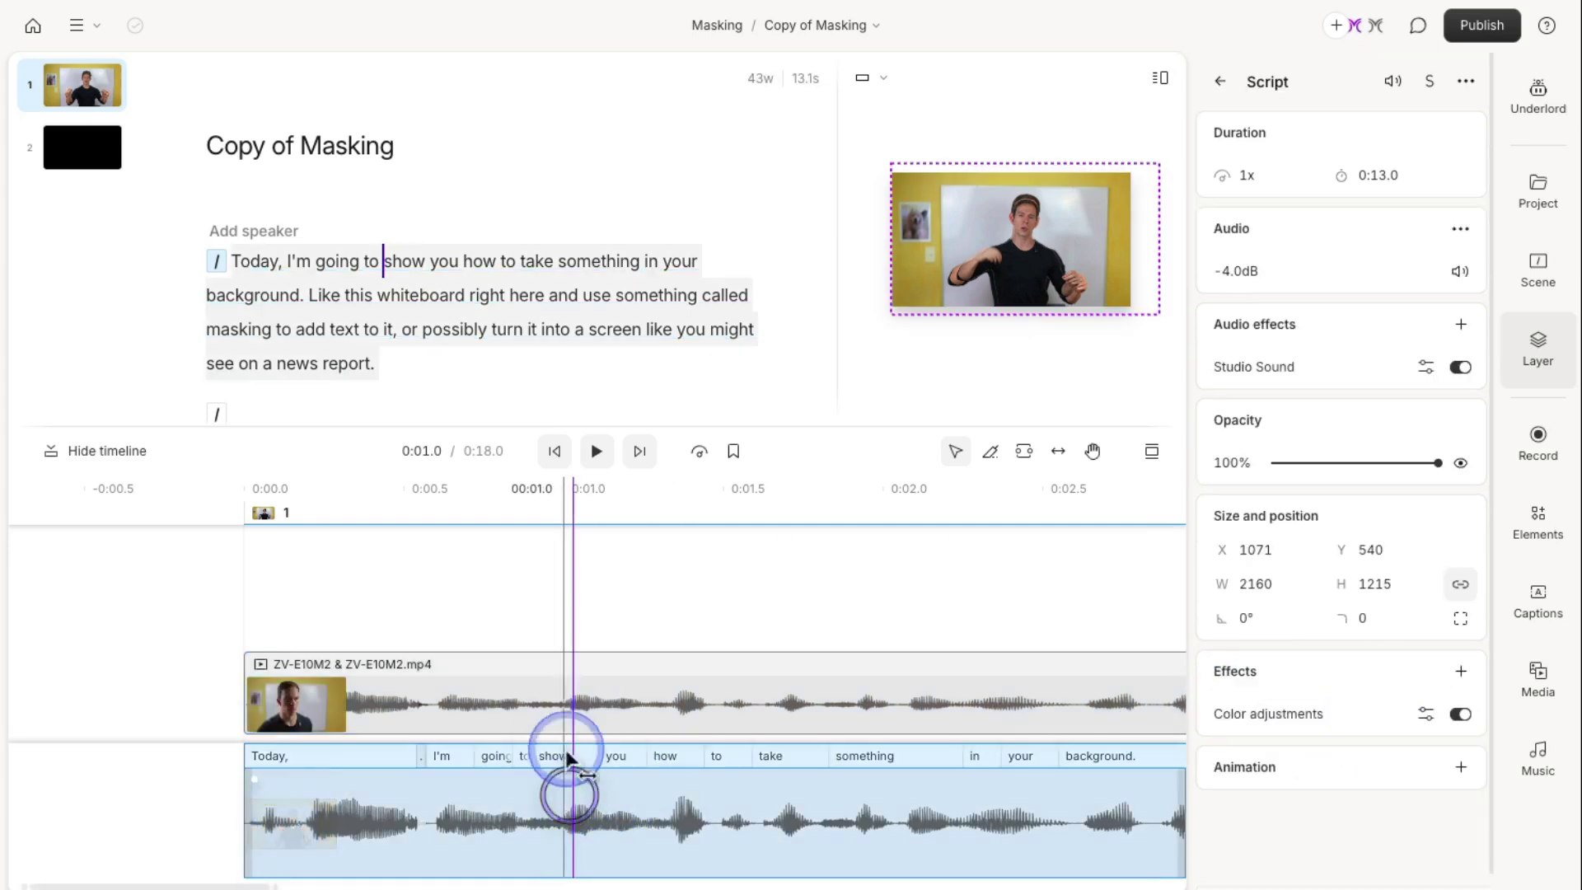
{"action": "left_click", "coordinate": [569, 725]}
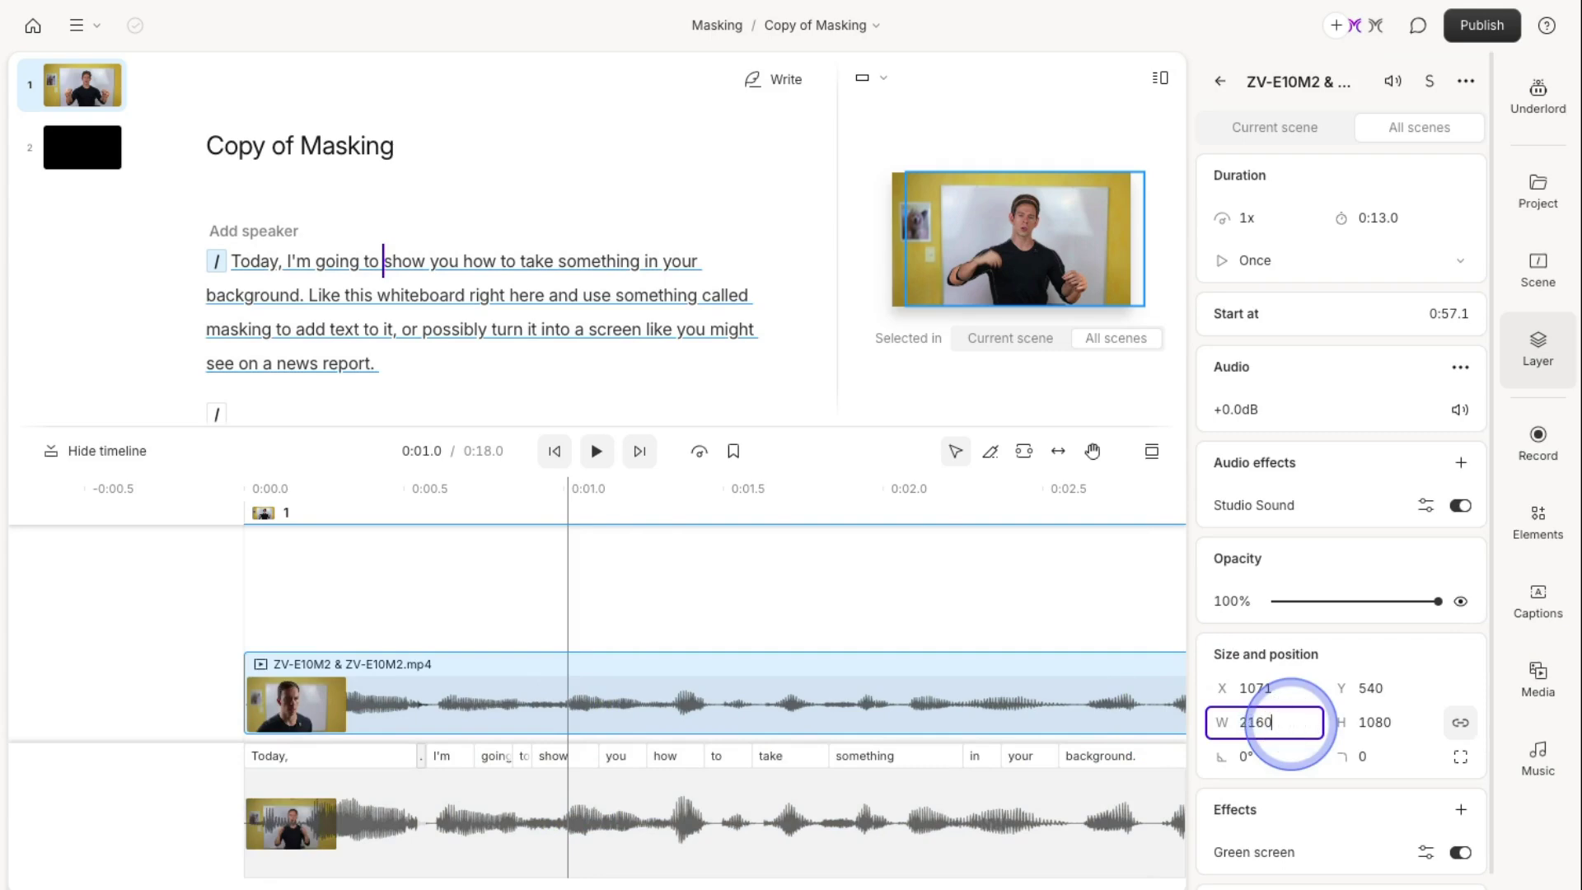
{"action": "left_click", "coordinate": [552, 817]}
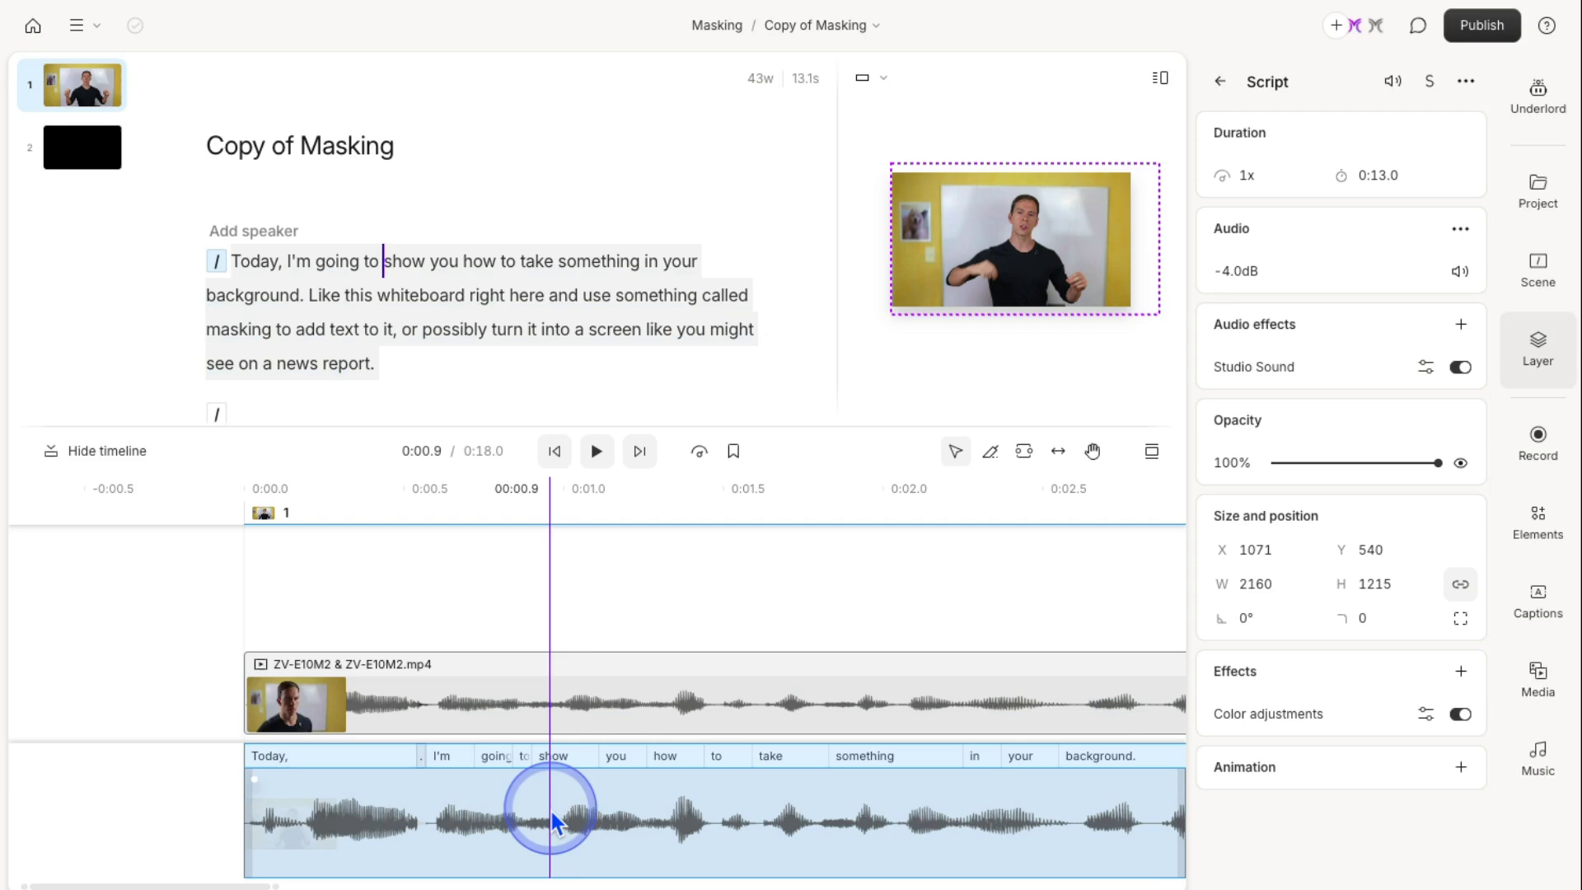
{"action": "left_click", "coordinate": [556, 690]}
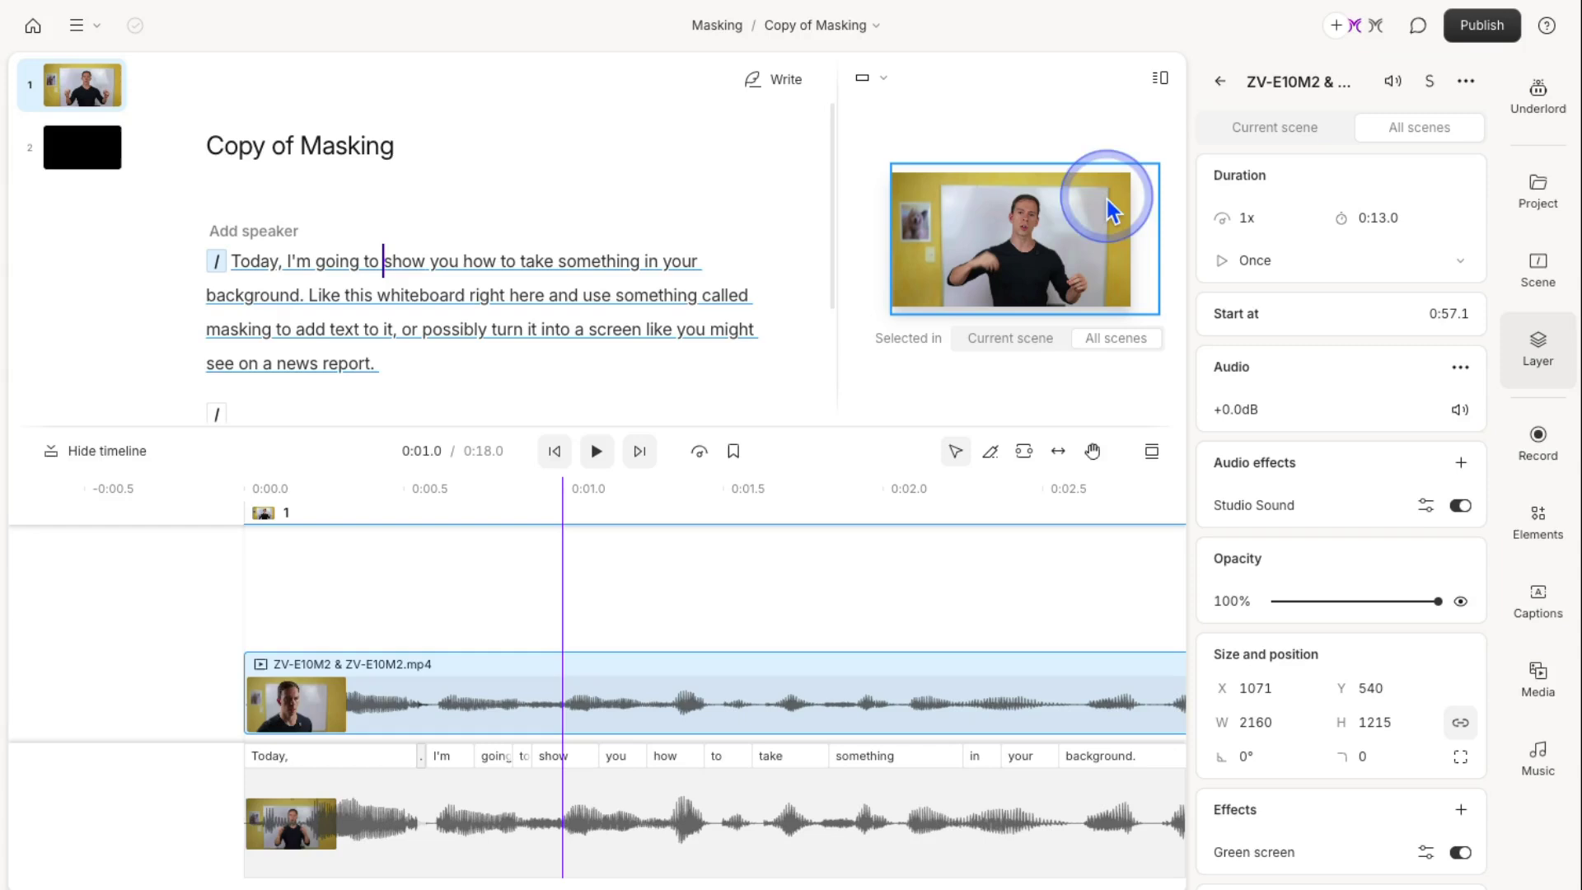
Step: Mute the upper clip's audio with the Audio speaker icon, leaving it muted after a brief toggle
{"action": "left_click", "coordinate": [1459, 409]}
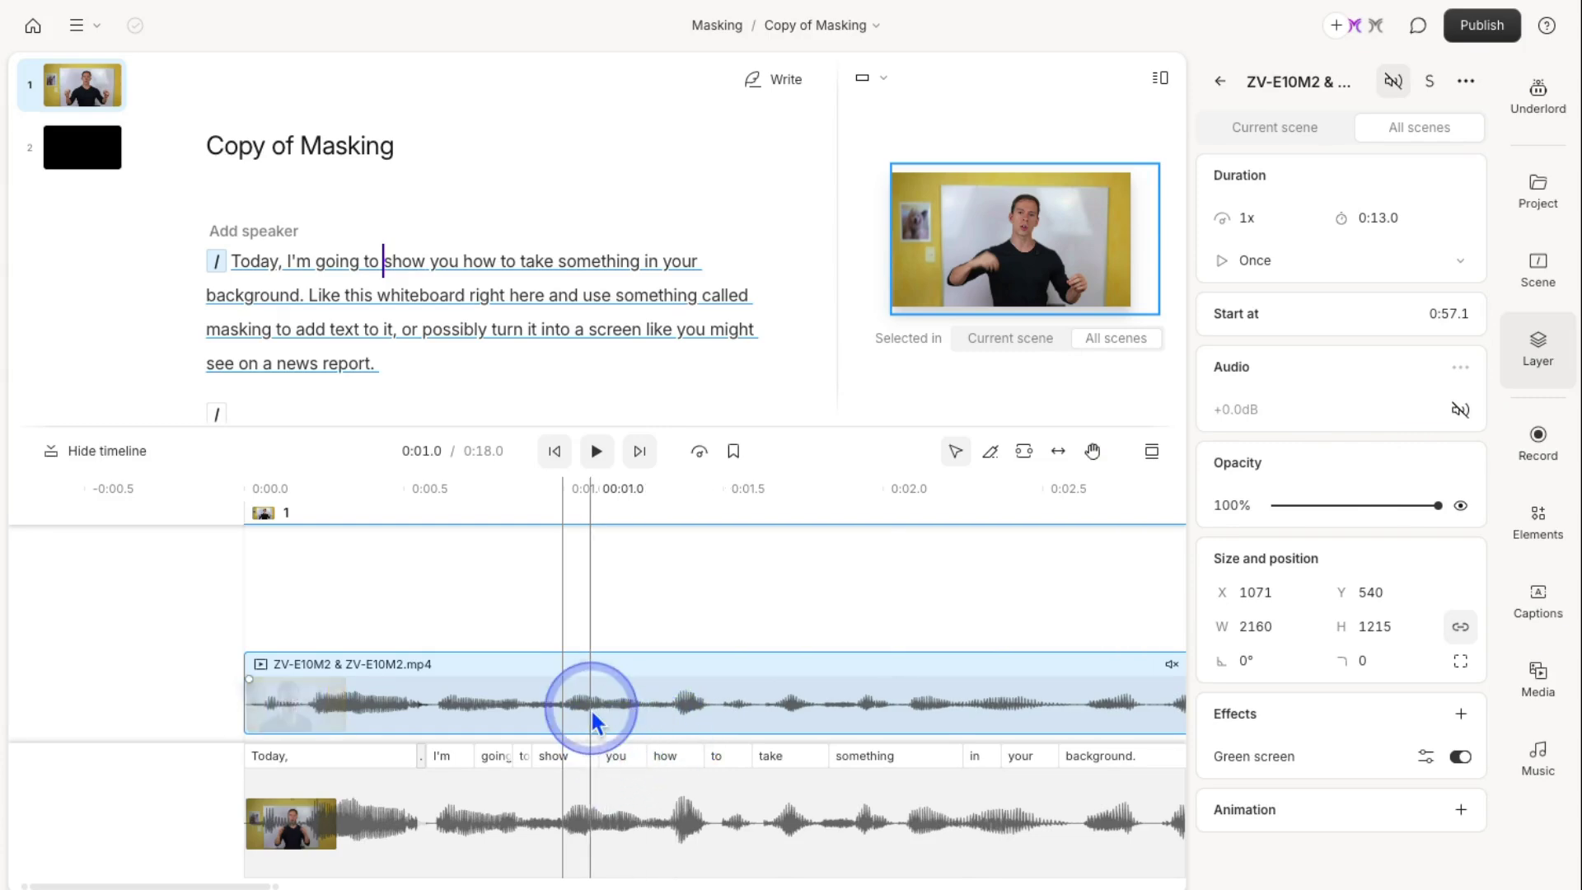
{"action": "left_click", "coordinate": [1470, 424]}
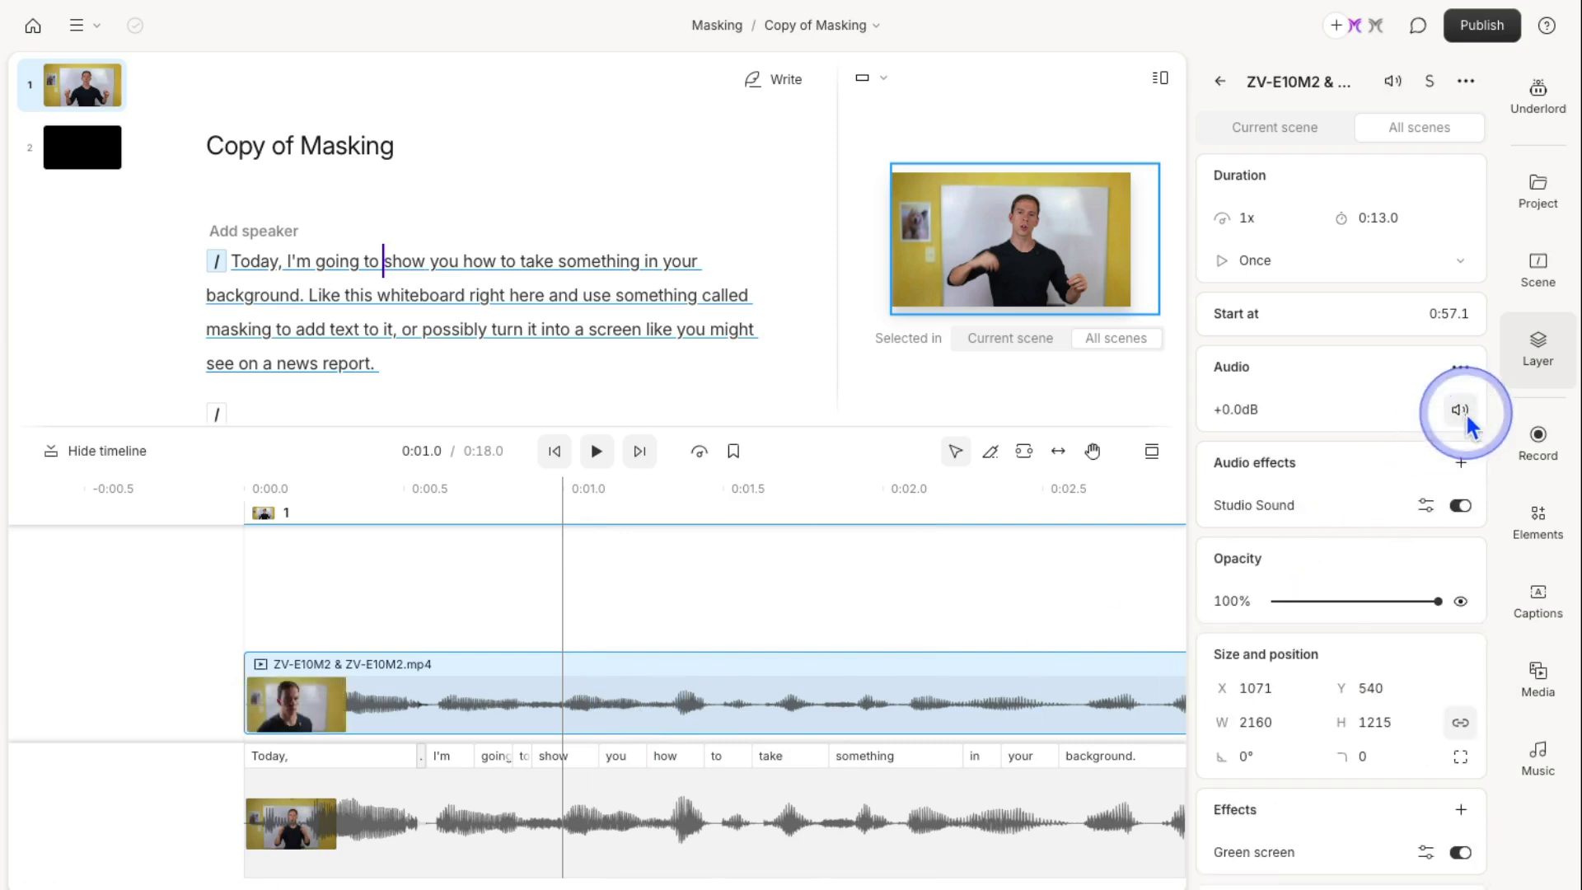
{"action": "left_click", "coordinate": [1466, 424]}
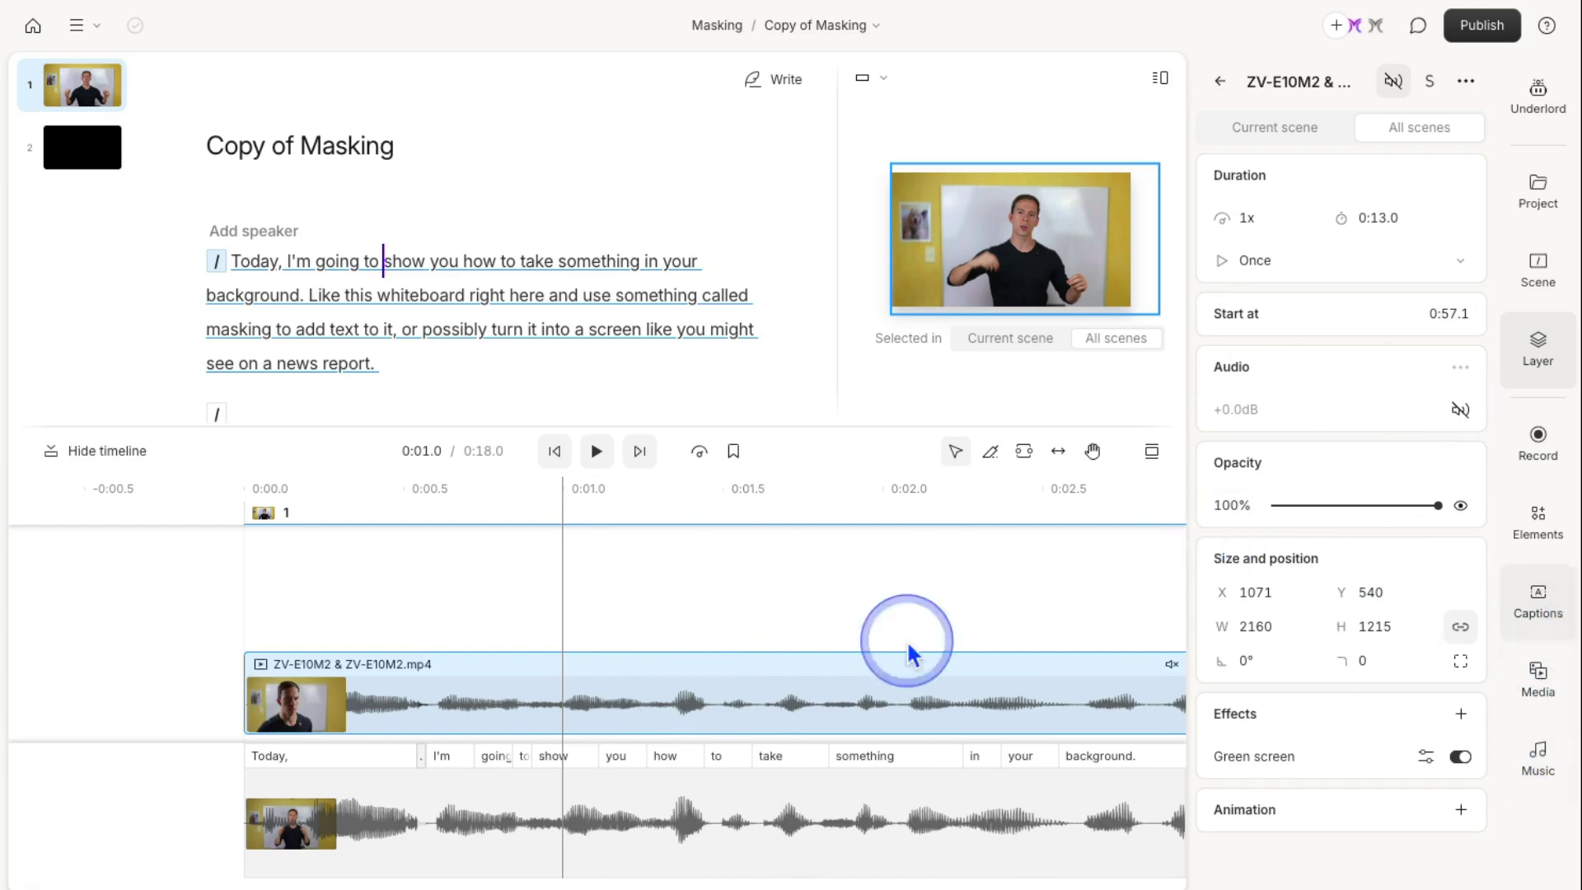
Step: Add captions applied to This scene only and select the caption in the preview
{"action": "left_click", "coordinate": [1541, 616]}
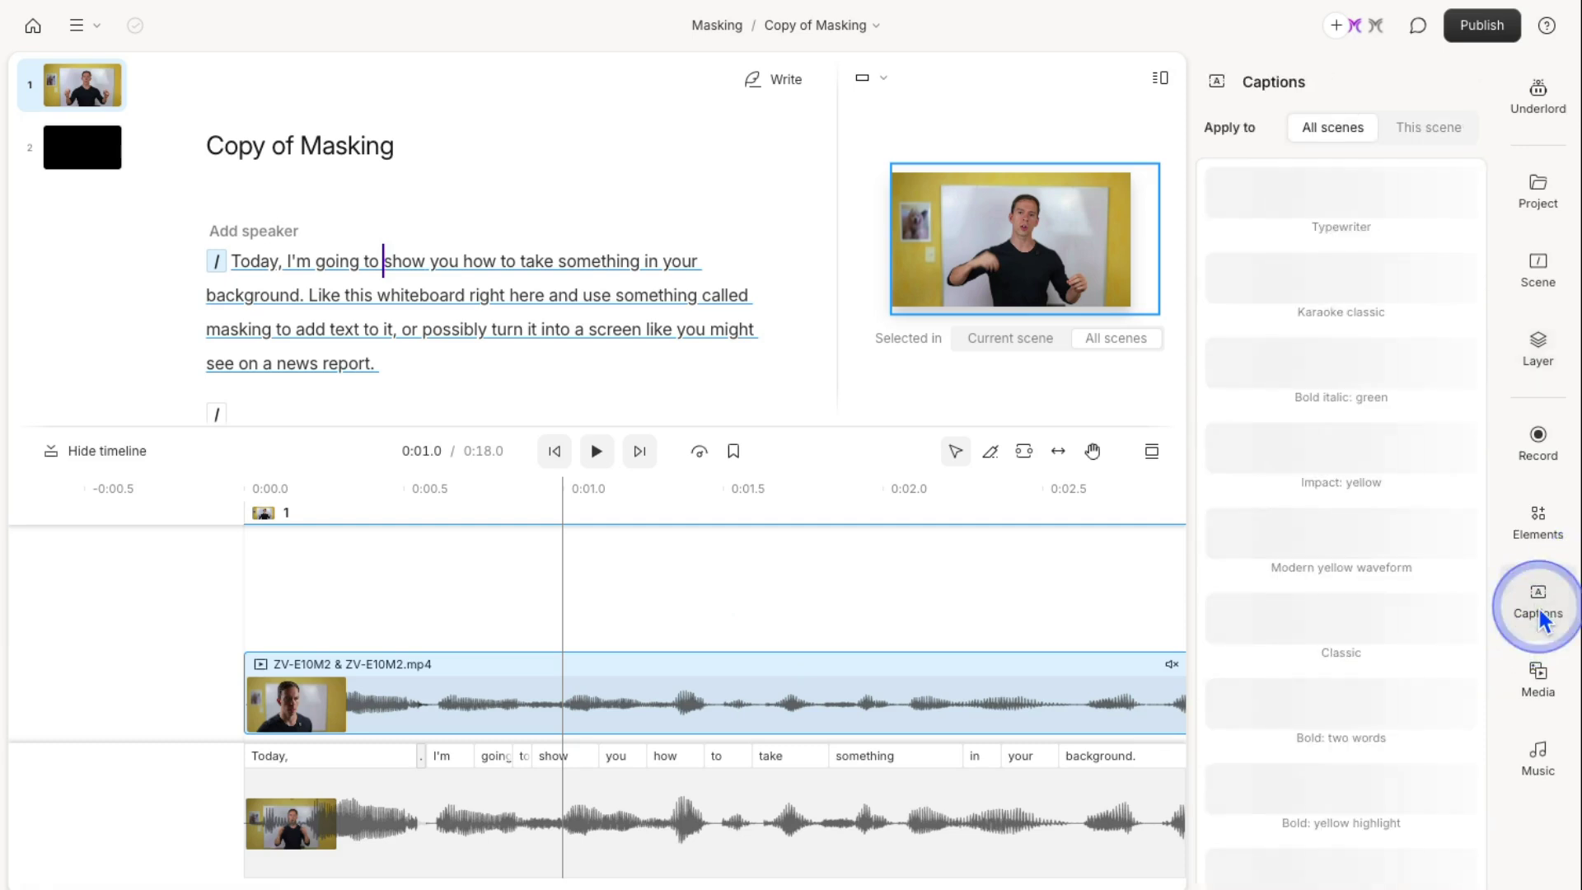
{"action": "left_click", "coordinate": [1430, 130]}
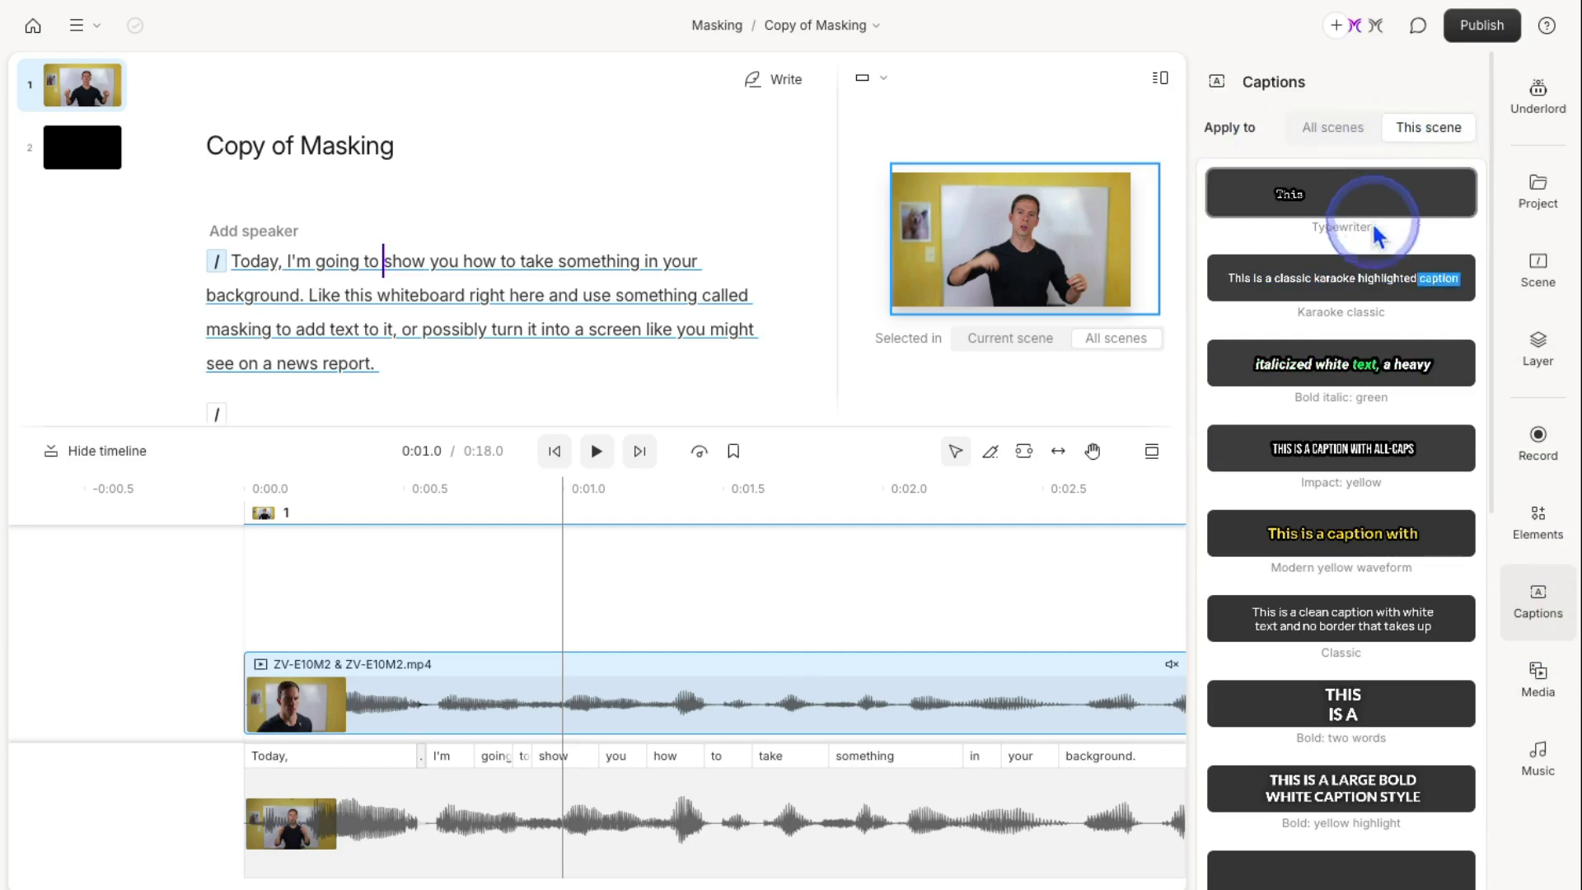
{"action": "scroll", "coordinate": [1351, 593], "scroll_direction": "down", "scroll_amount": 1}
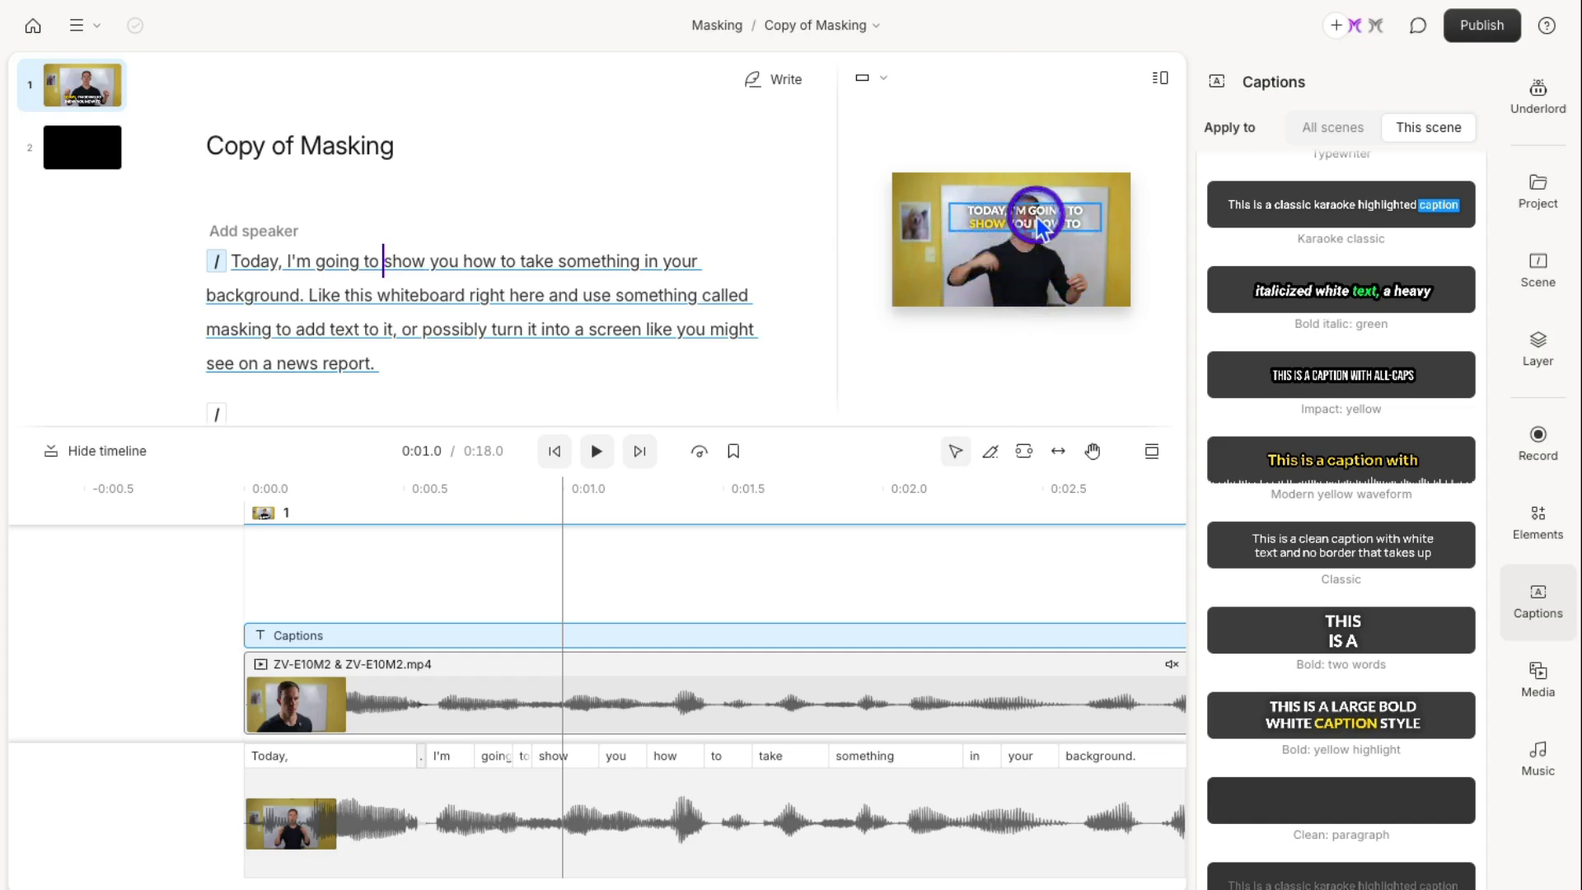
{"action": "left_click", "coordinate": [1040, 221]}
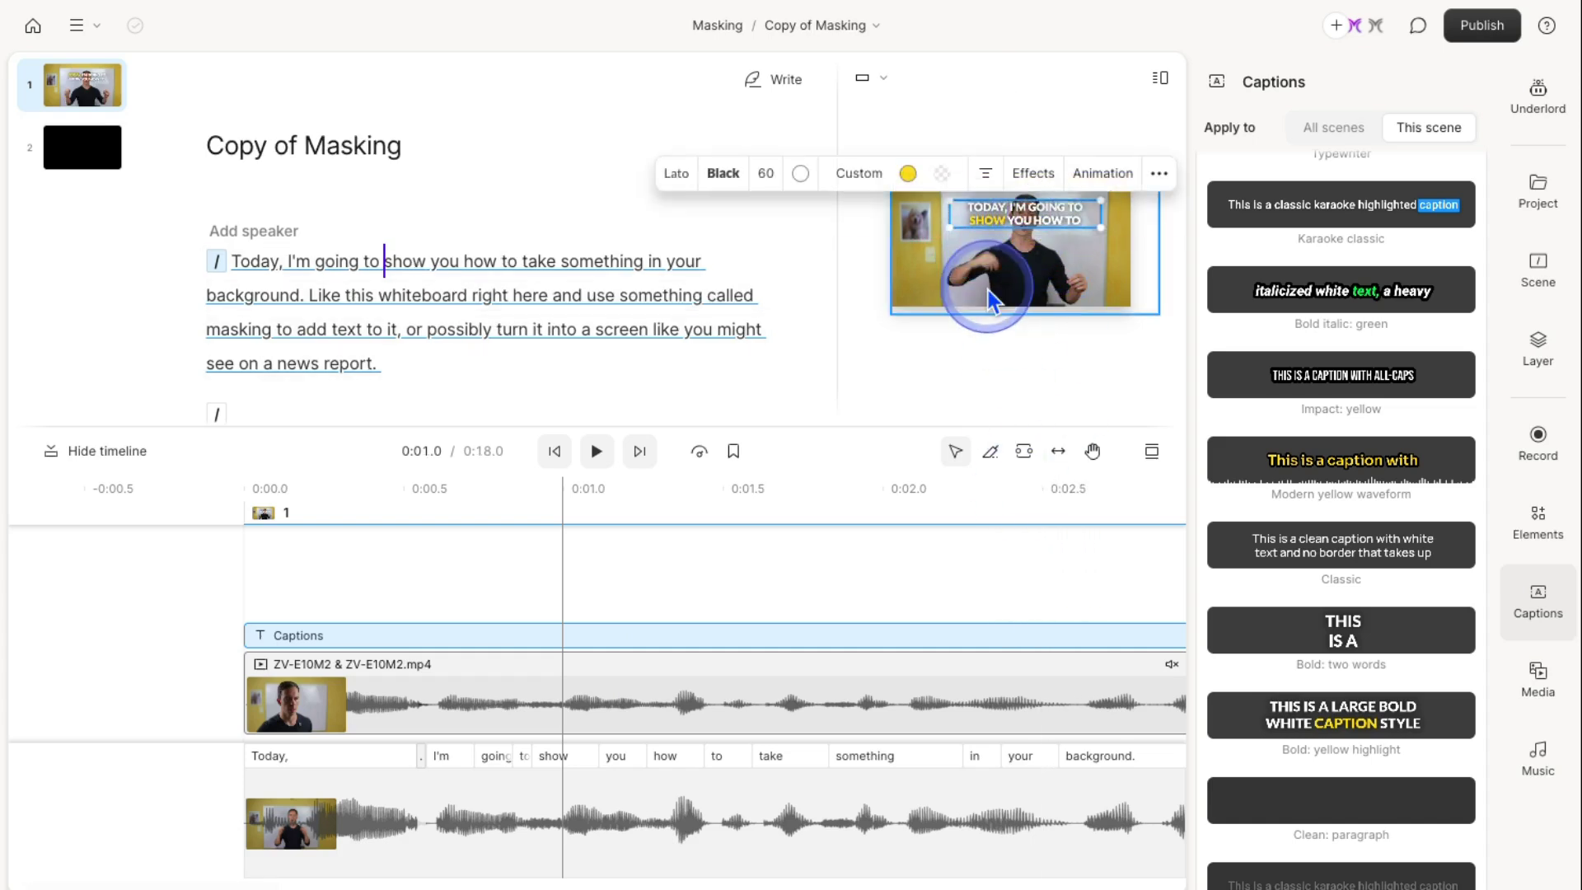
Step: Bring the cut-out presenter clip to the front, ahead of the captions
{"action": "left_click", "coordinate": [346, 706]}
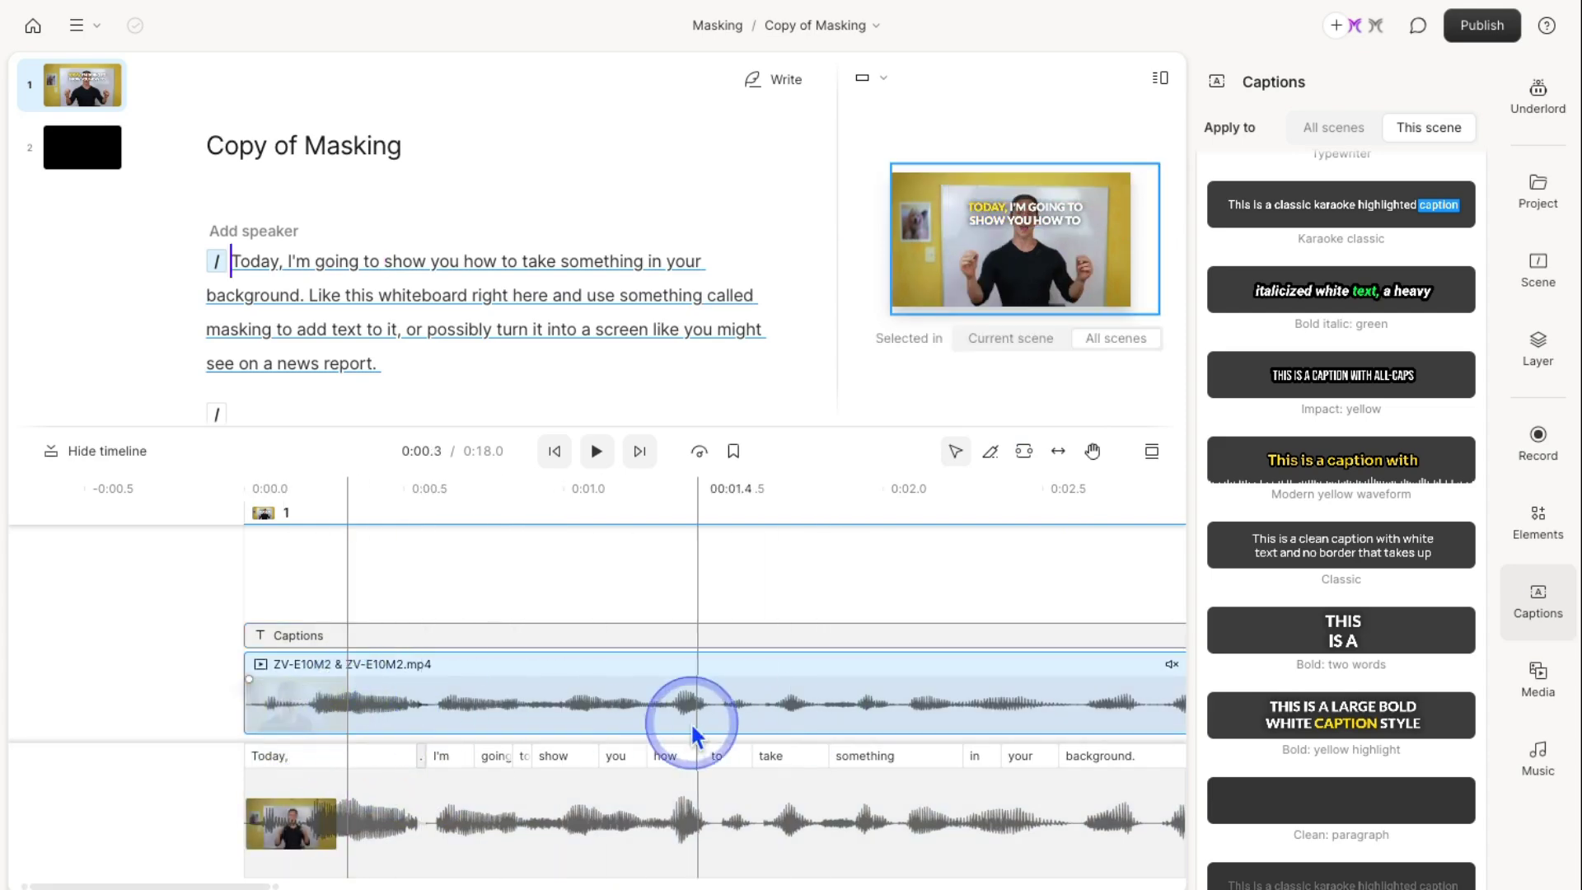
{"action": "right_click", "coordinate": [350, 714]}
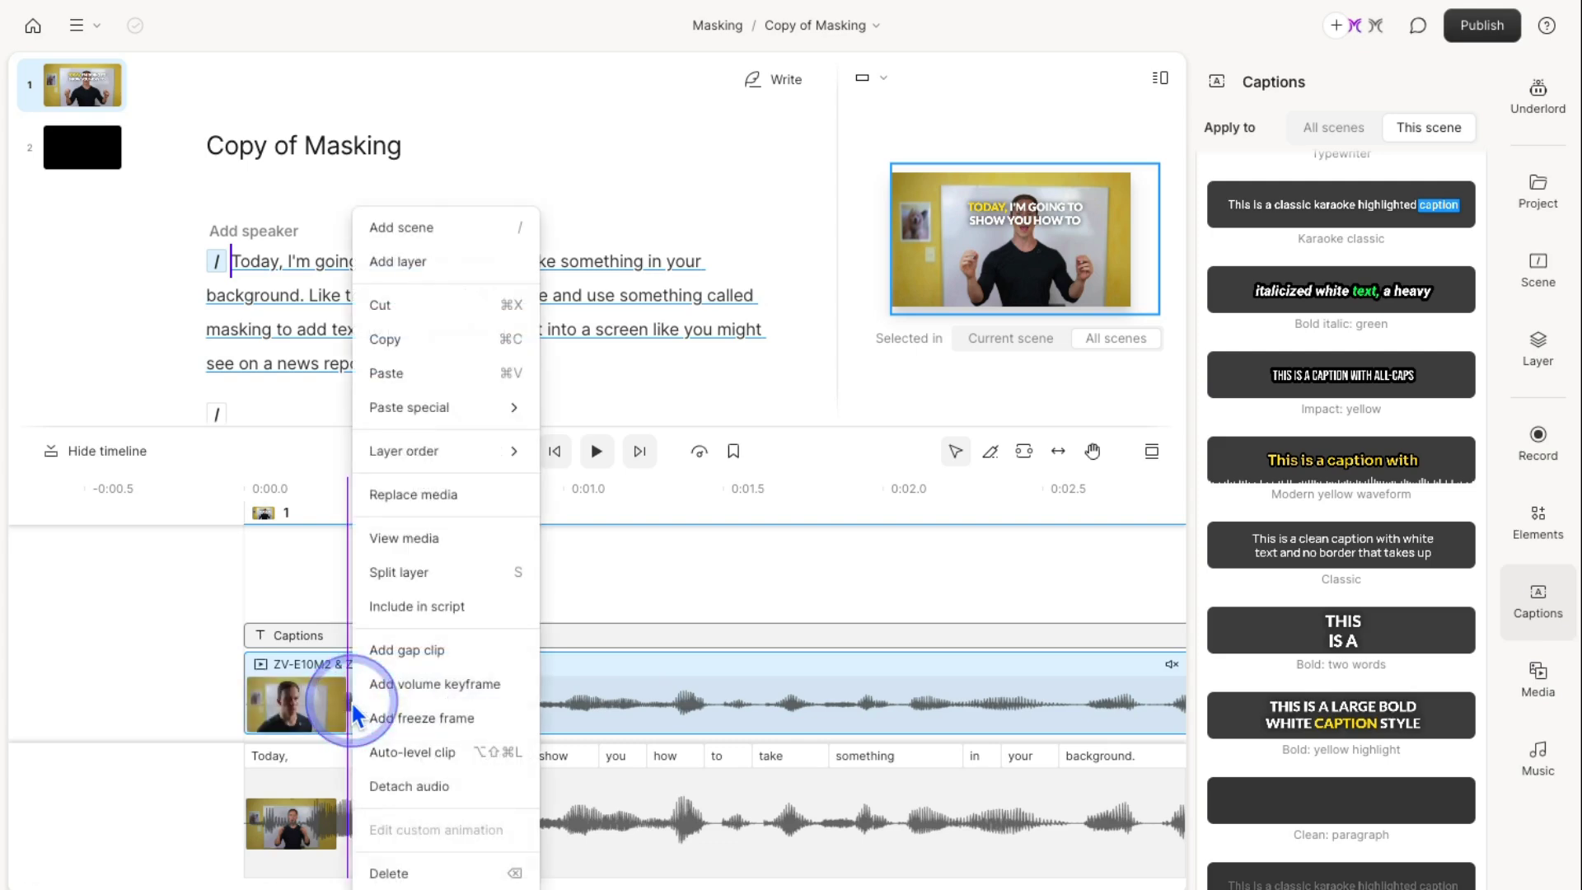
{"action": "mouse_move", "coordinate": [412, 458]}
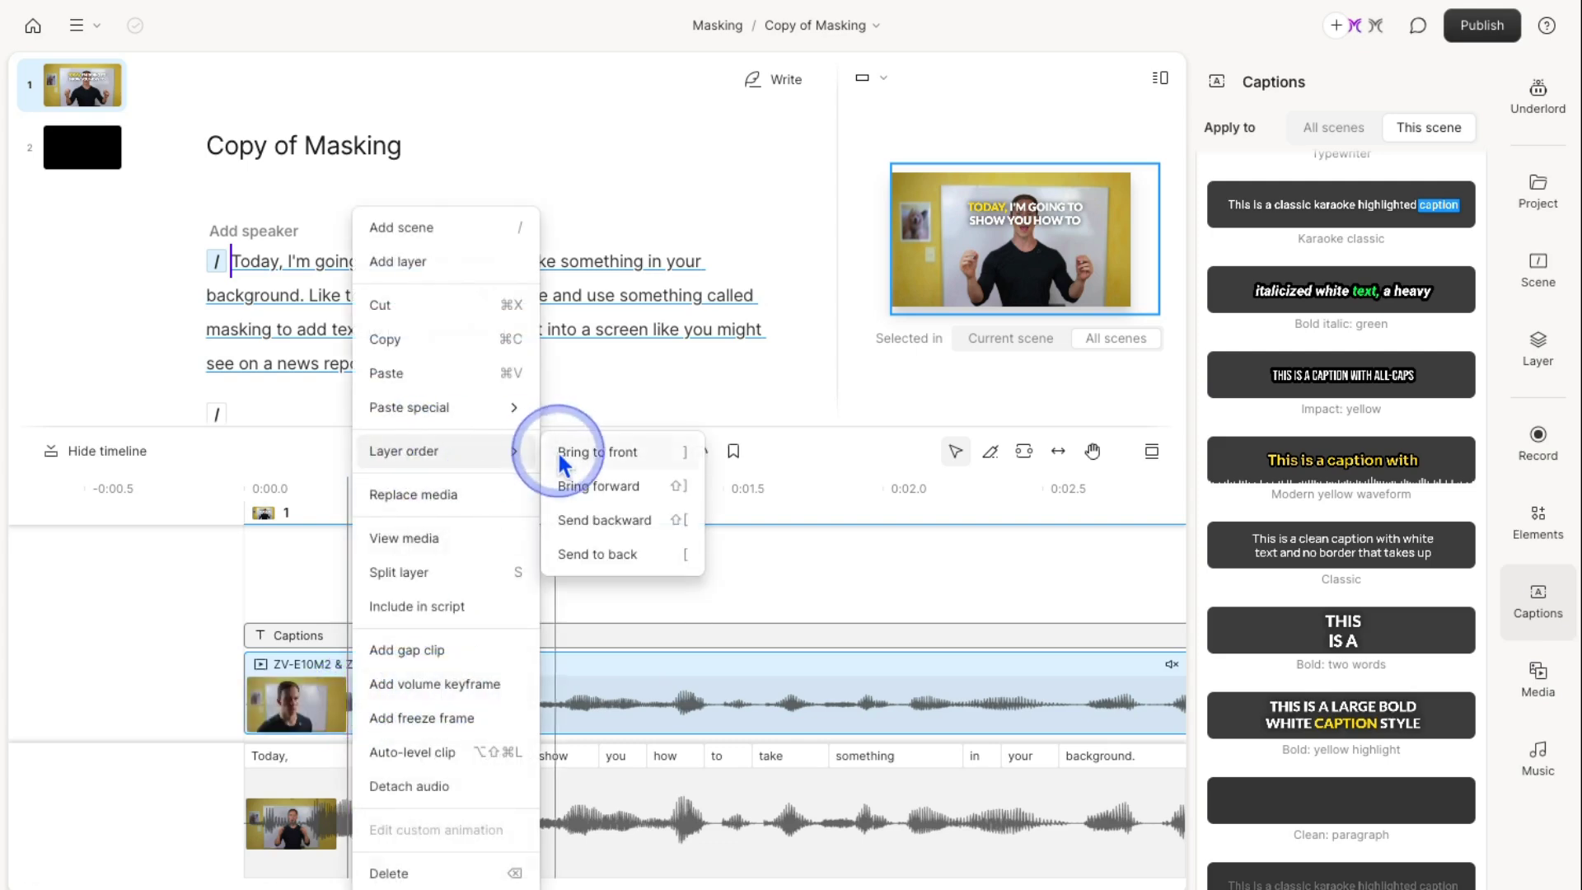
{"action": "left_click", "coordinate": [602, 453]}
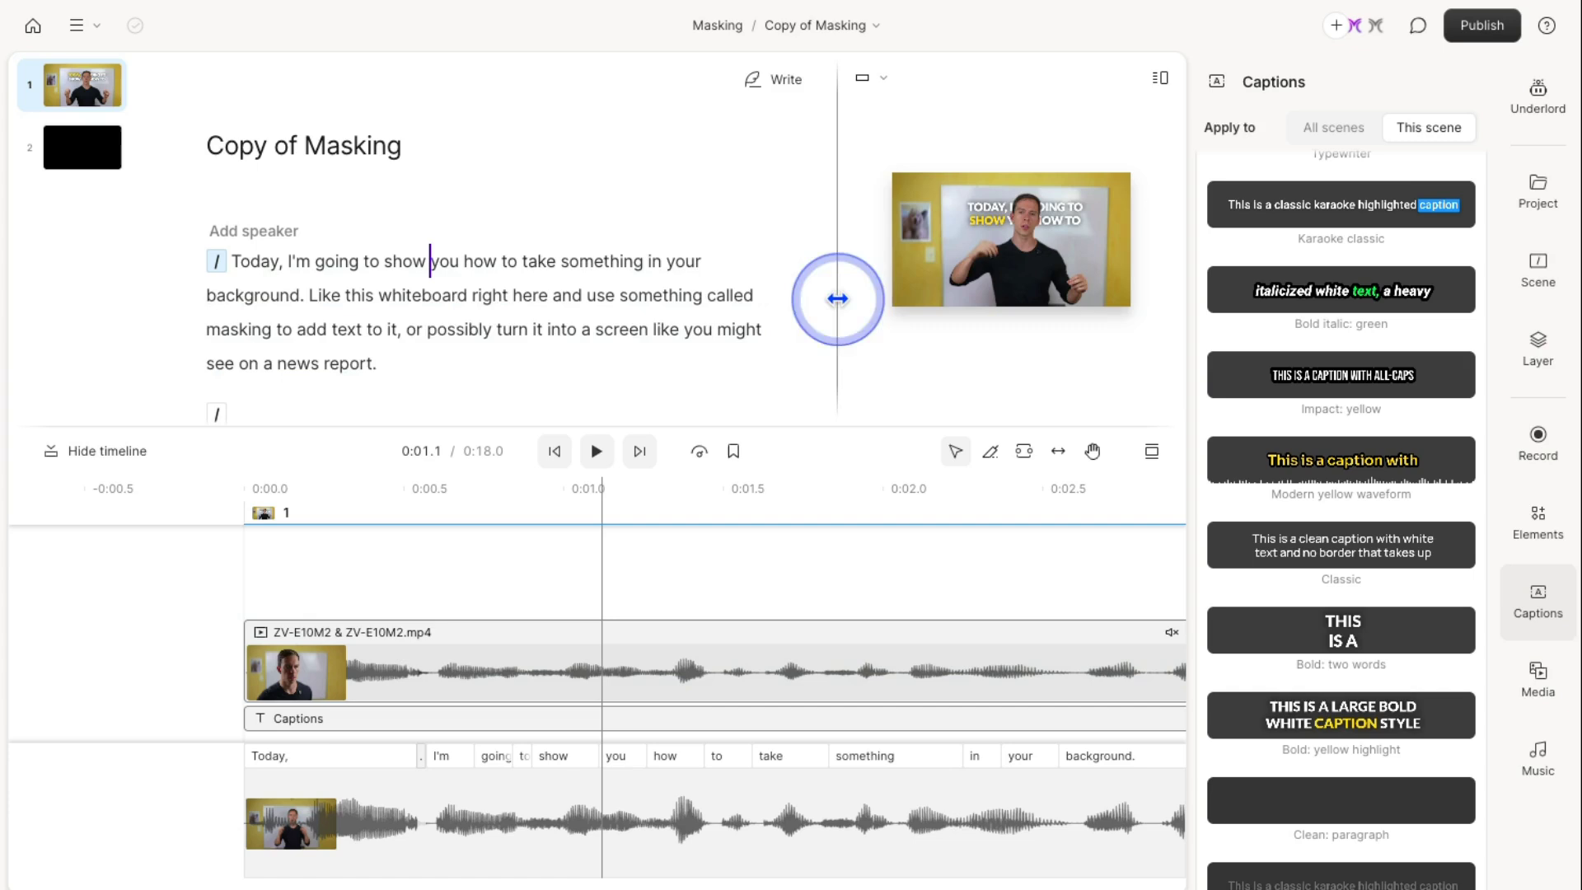
Step: Enlarge the preview panel and play the scene to review the captions
{"action": "left_click_drag", "start_coordinate": [835, 297], "coordinate": [417, 342]}
{"action": "left_click_drag", "start_coordinate": [854, 421], "coordinate": [845, 518]}
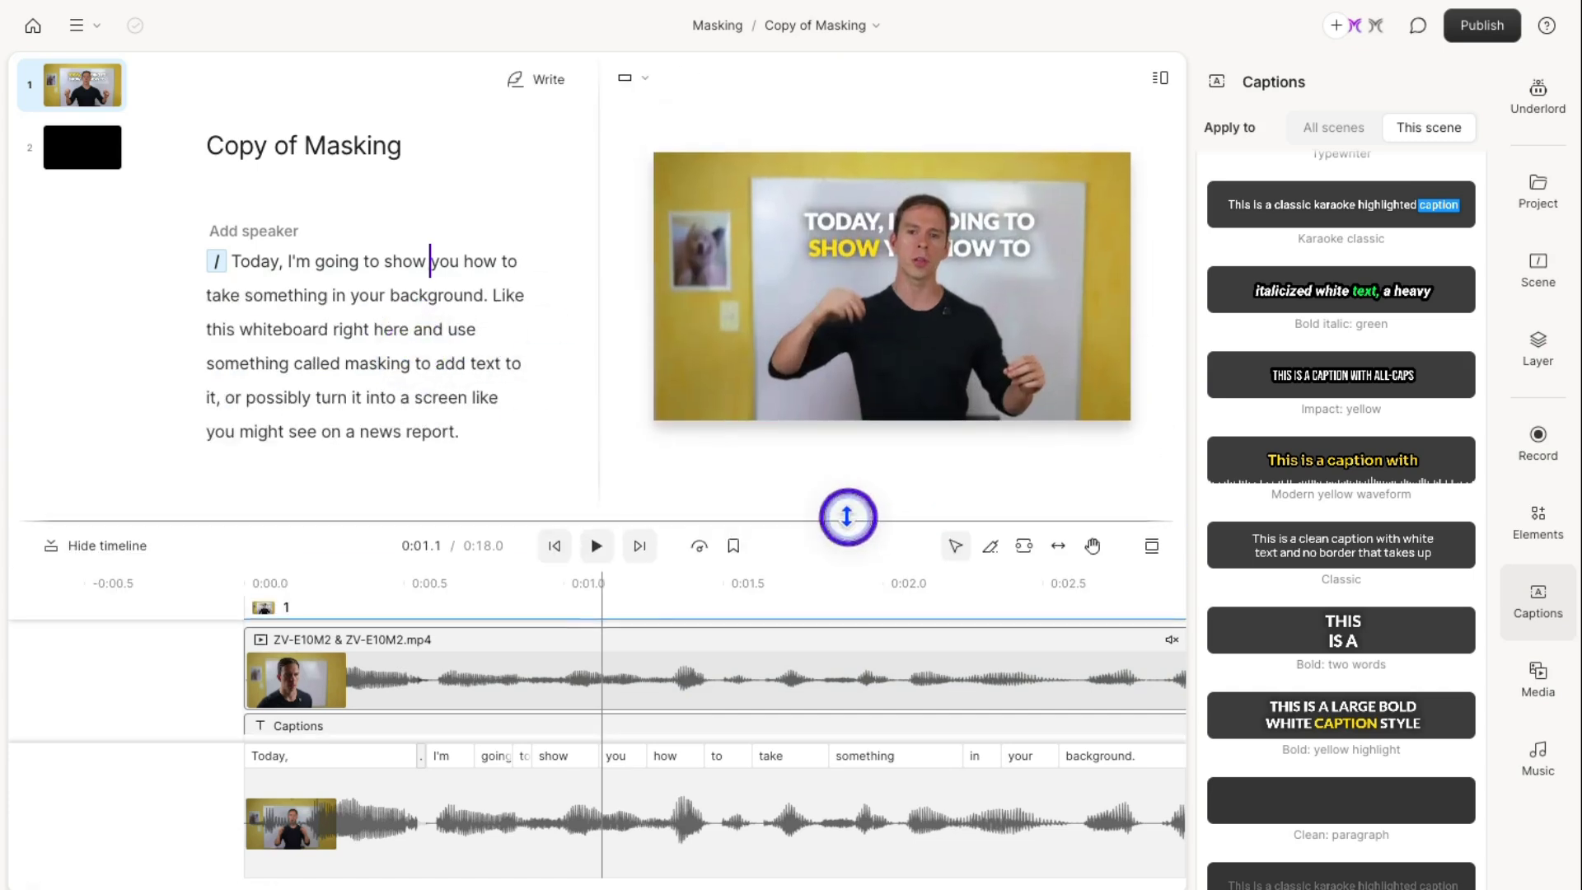
{"action": "left_click", "coordinate": [921, 239]}
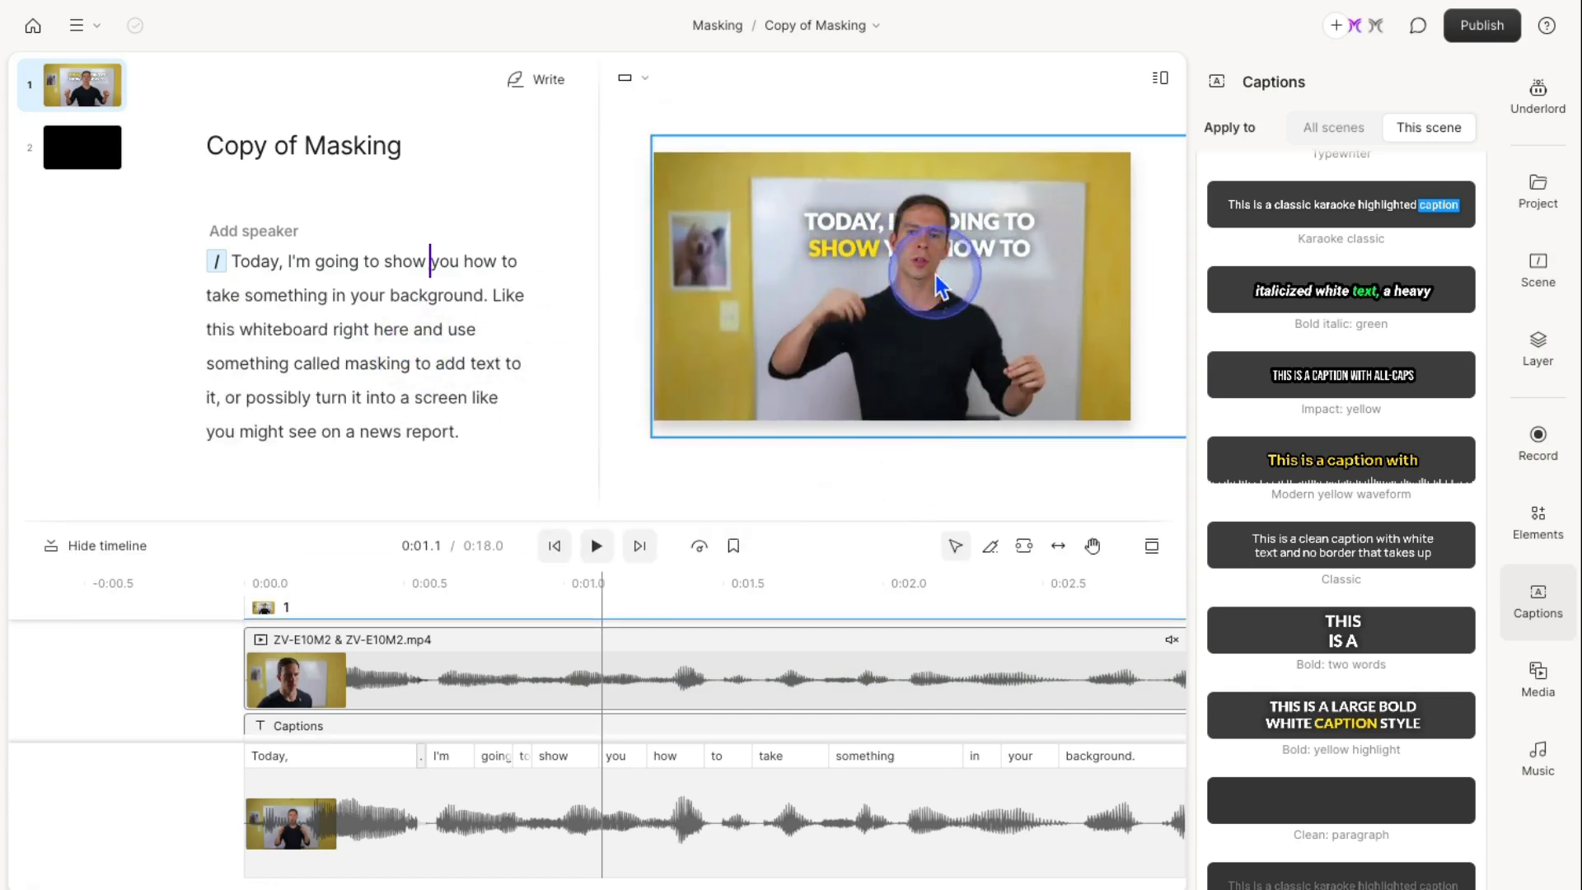
{"action": "left_click", "coordinate": [581, 576]}
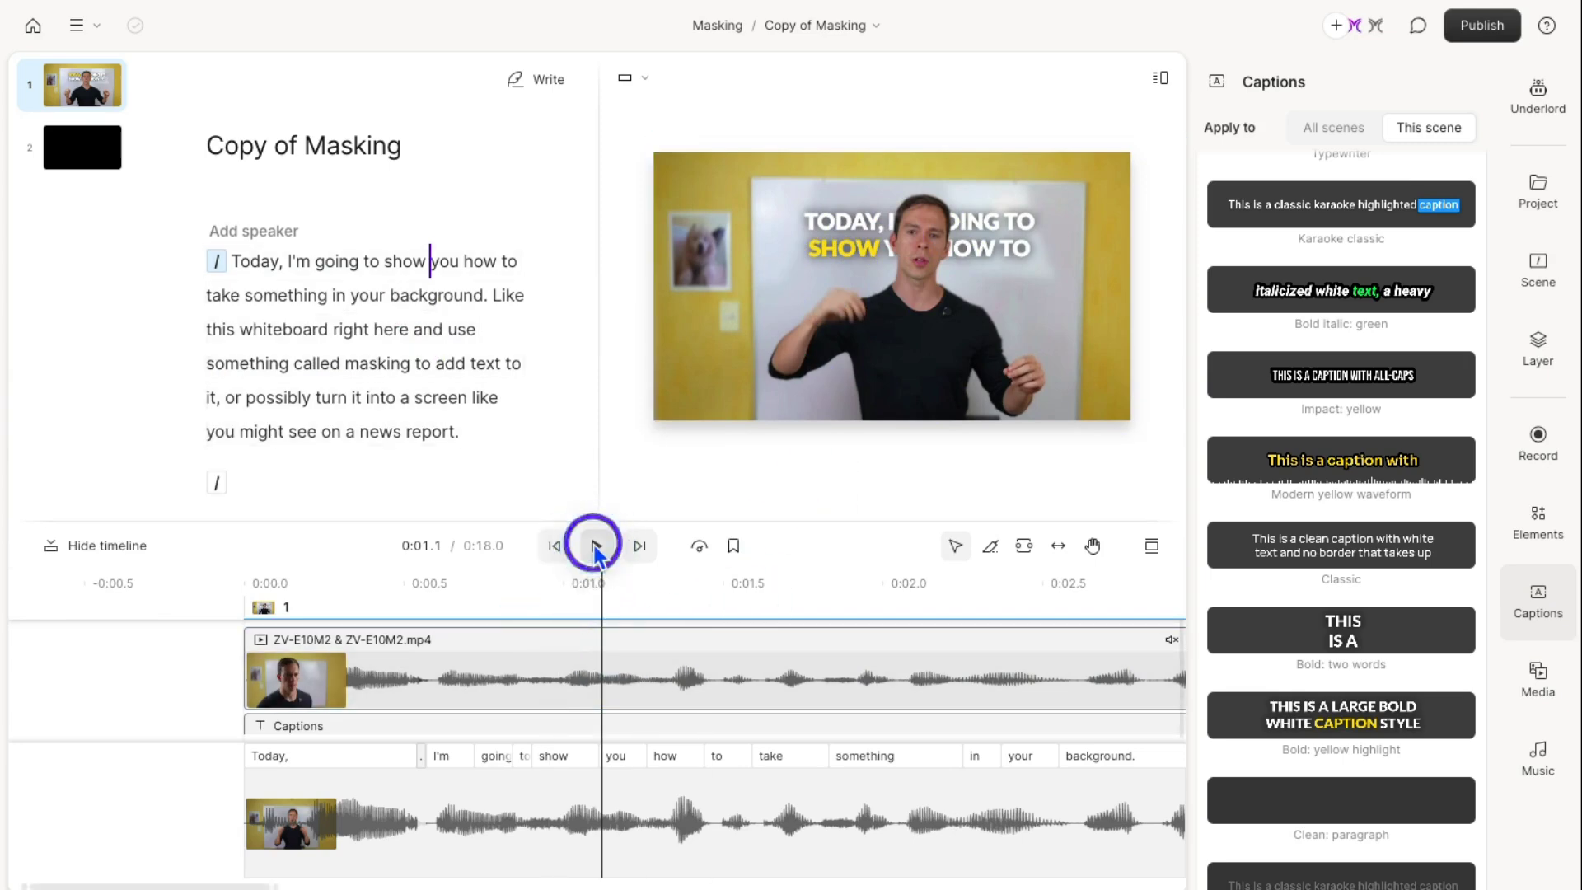
{"action": "left_click", "coordinate": [595, 547]}
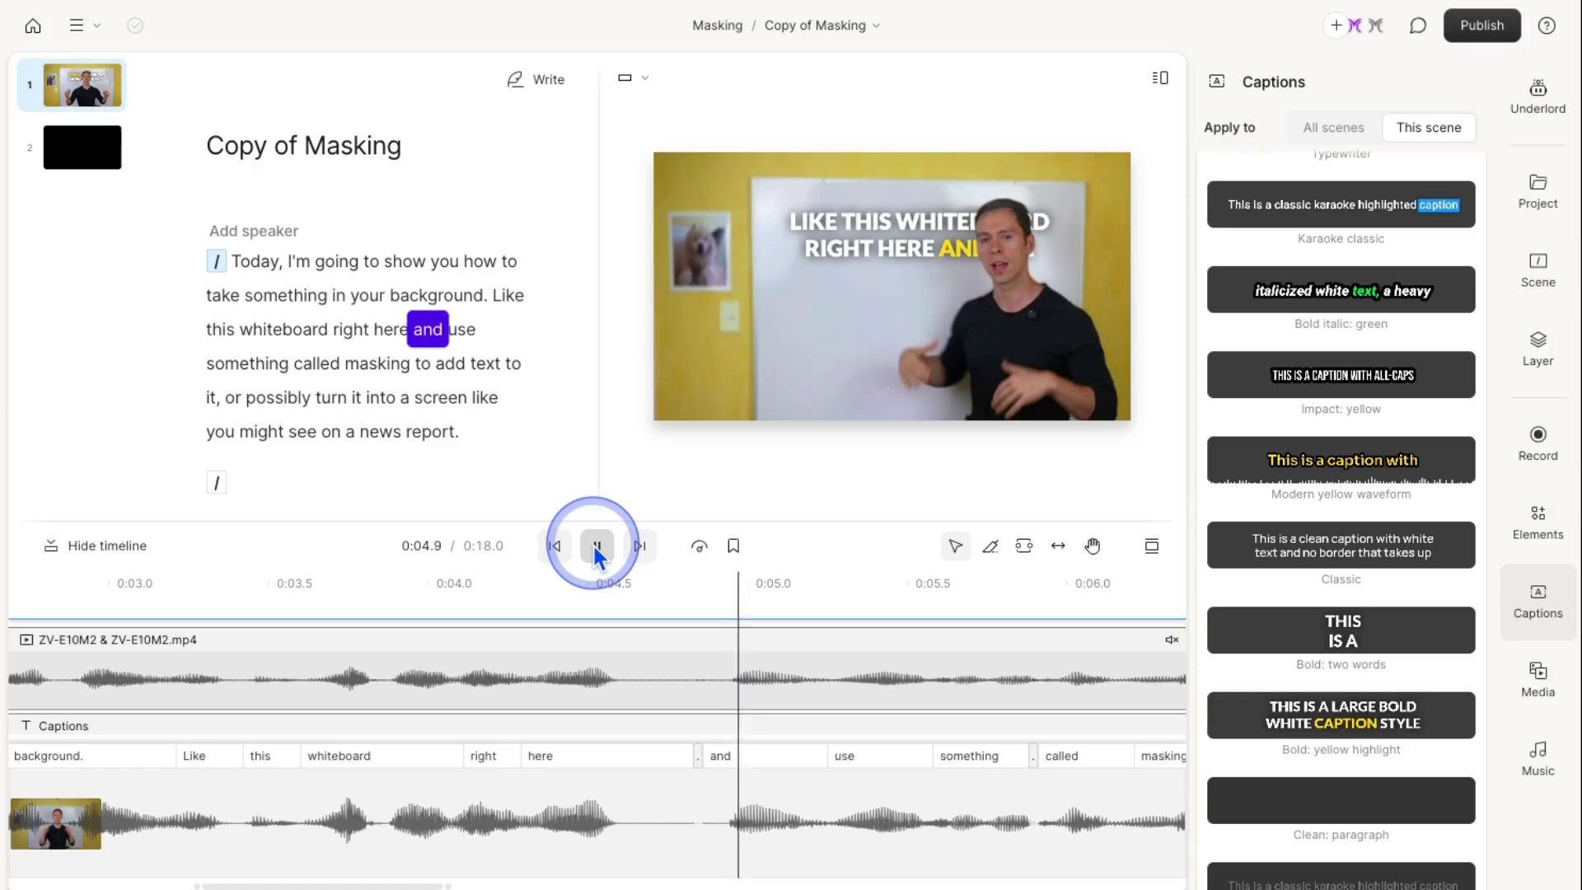
{"action": "left_click", "coordinate": [595, 547]}
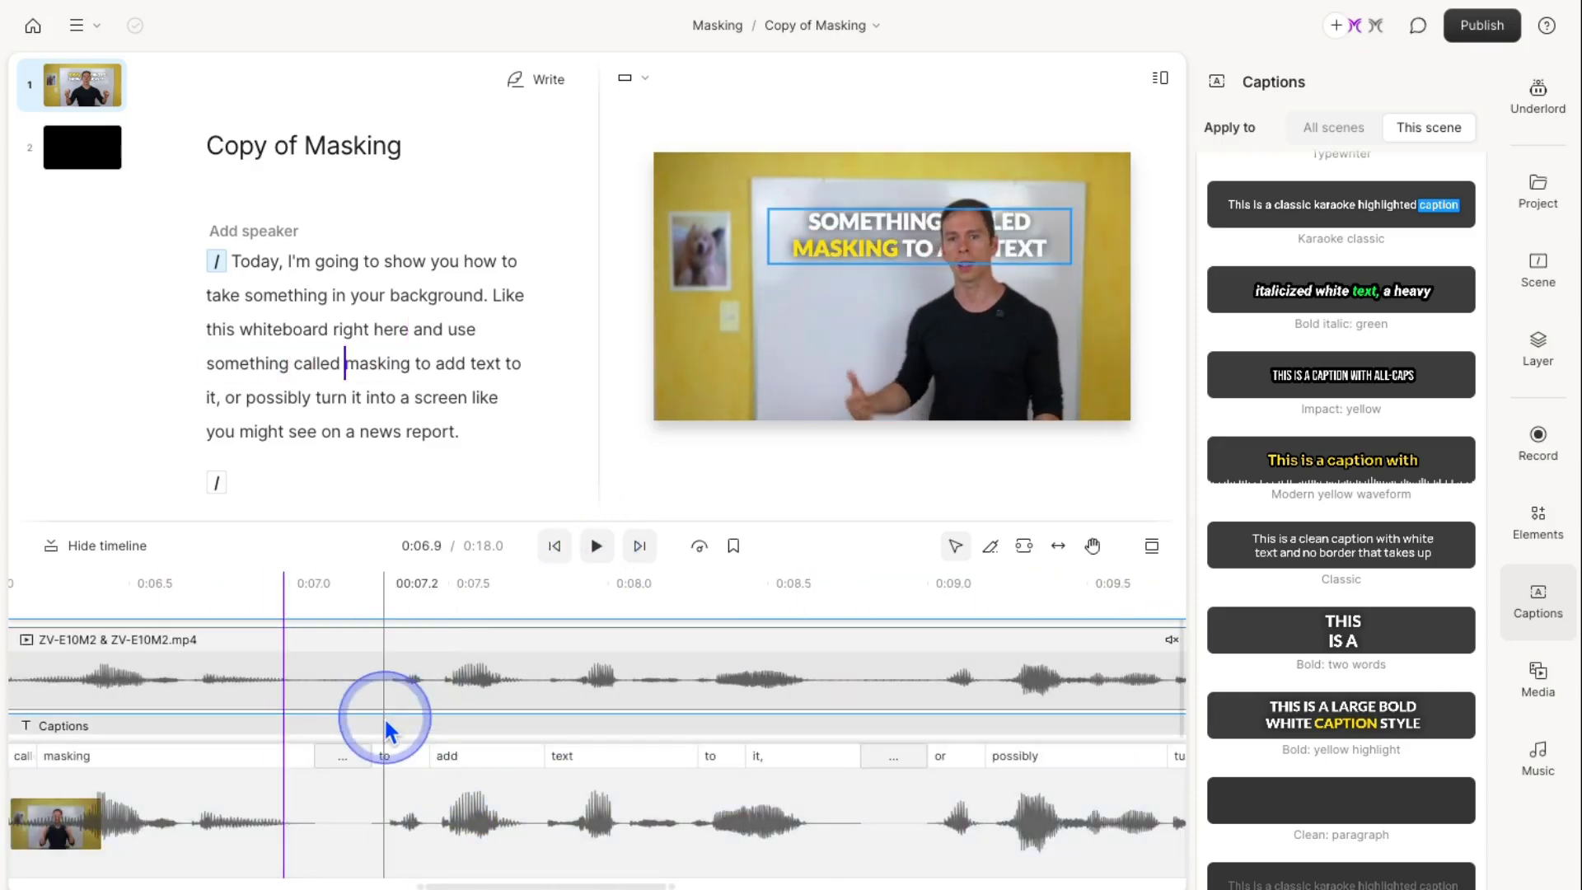
Step: Delete the Captions track, then reselect the presenter video in the preview
{"action": "left_click", "coordinate": [304, 720]}
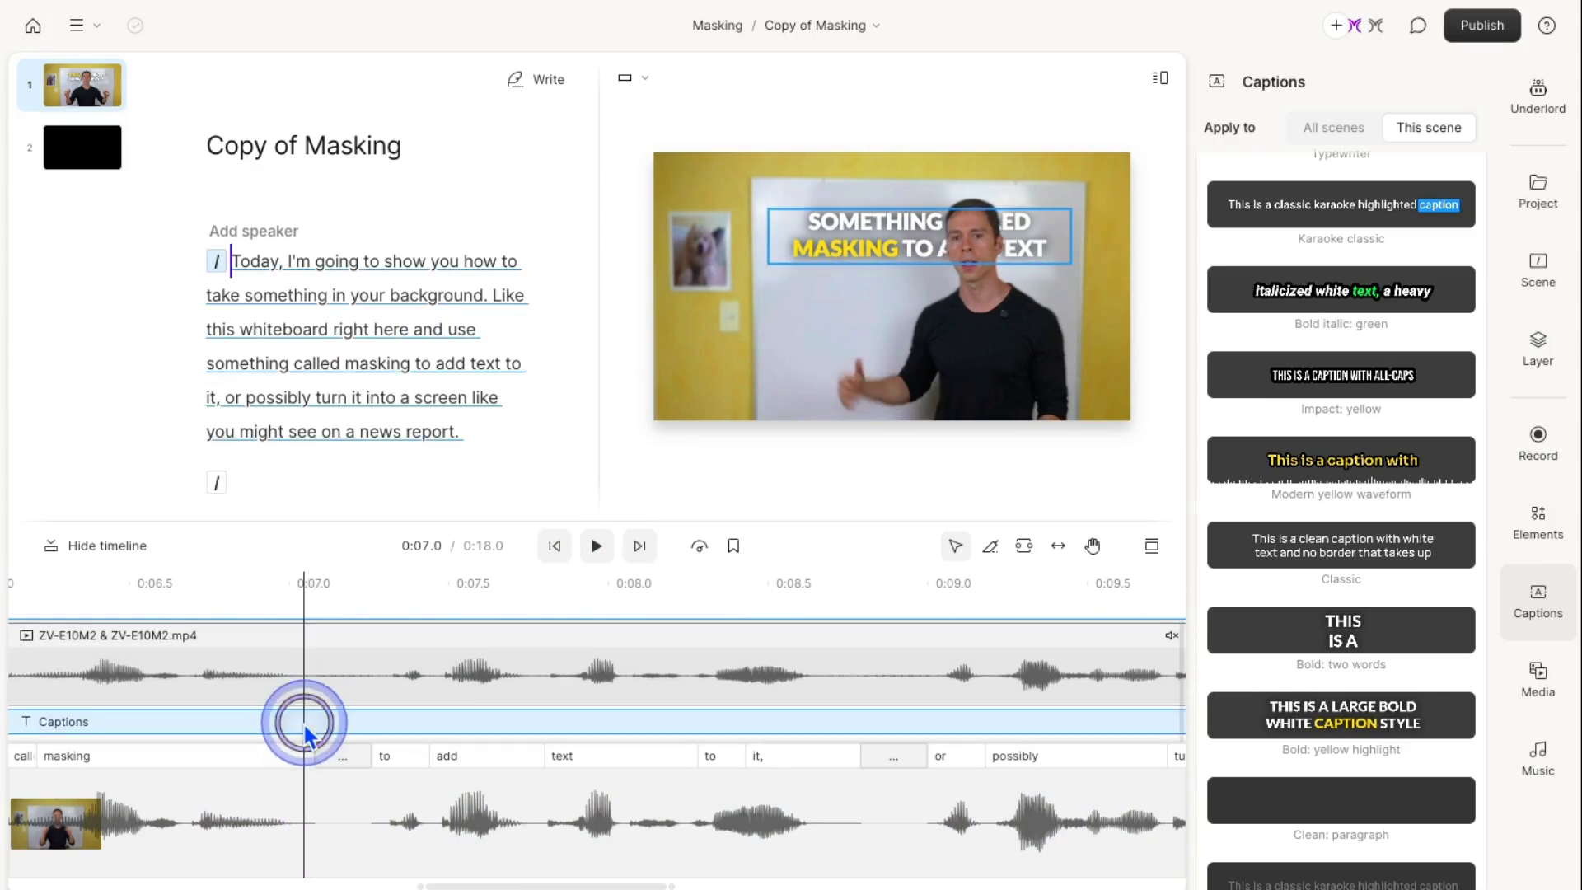
{"action": "key", "text": "Delete"}
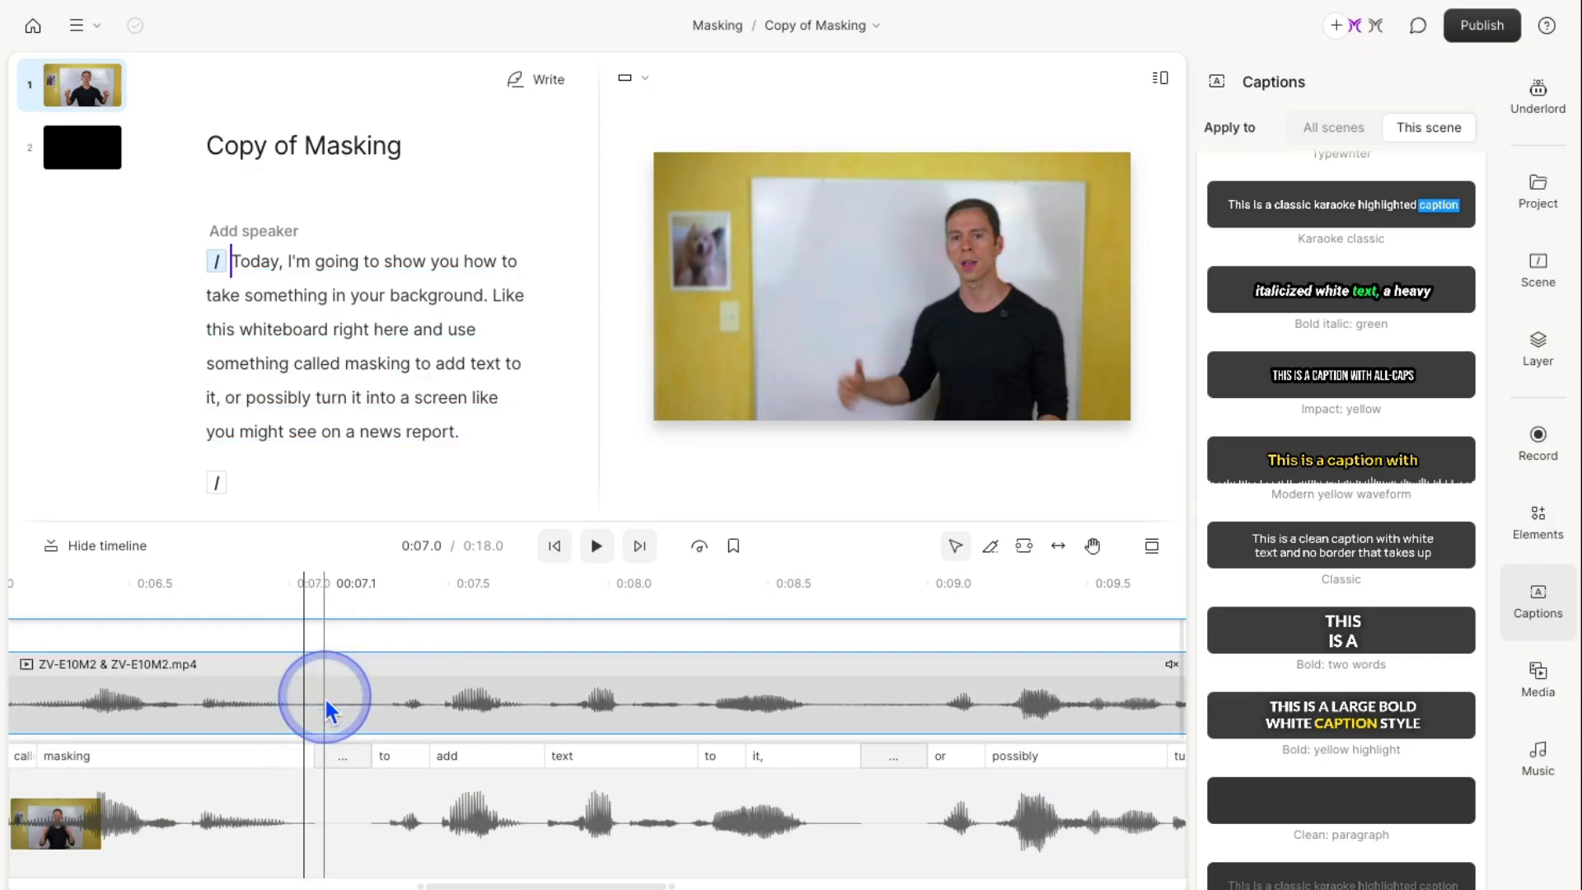
{"action": "left_click", "coordinate": [948, 266]}
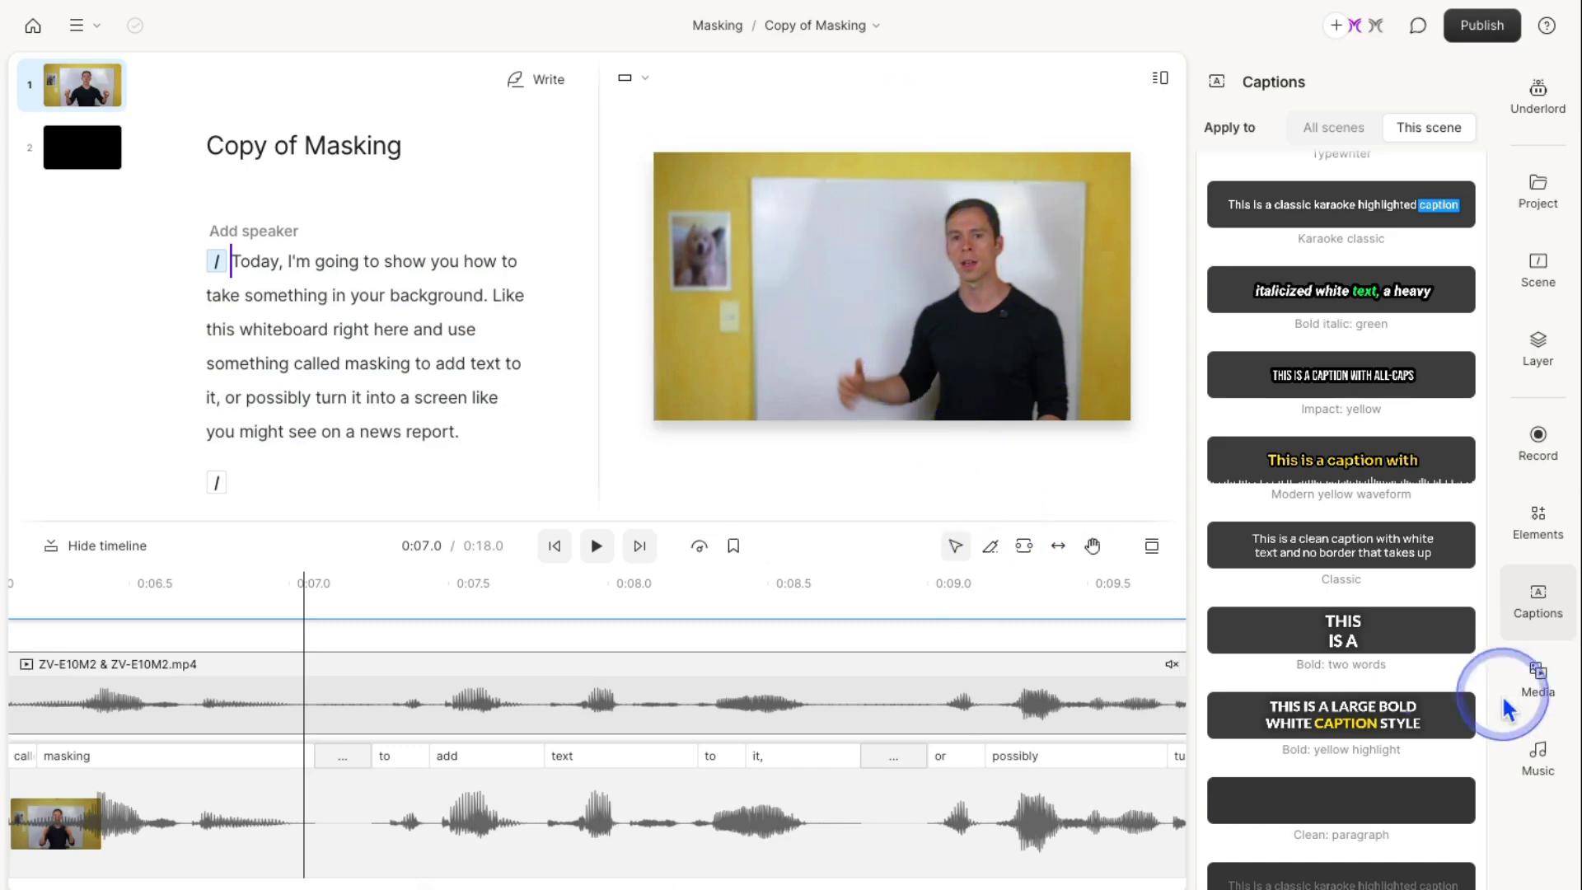
Step: Search the media library for 'weather chart' and add the forecast weather-report GIF from GIPHY
{"action": "left_click", "coordinate": [1534, 702]}
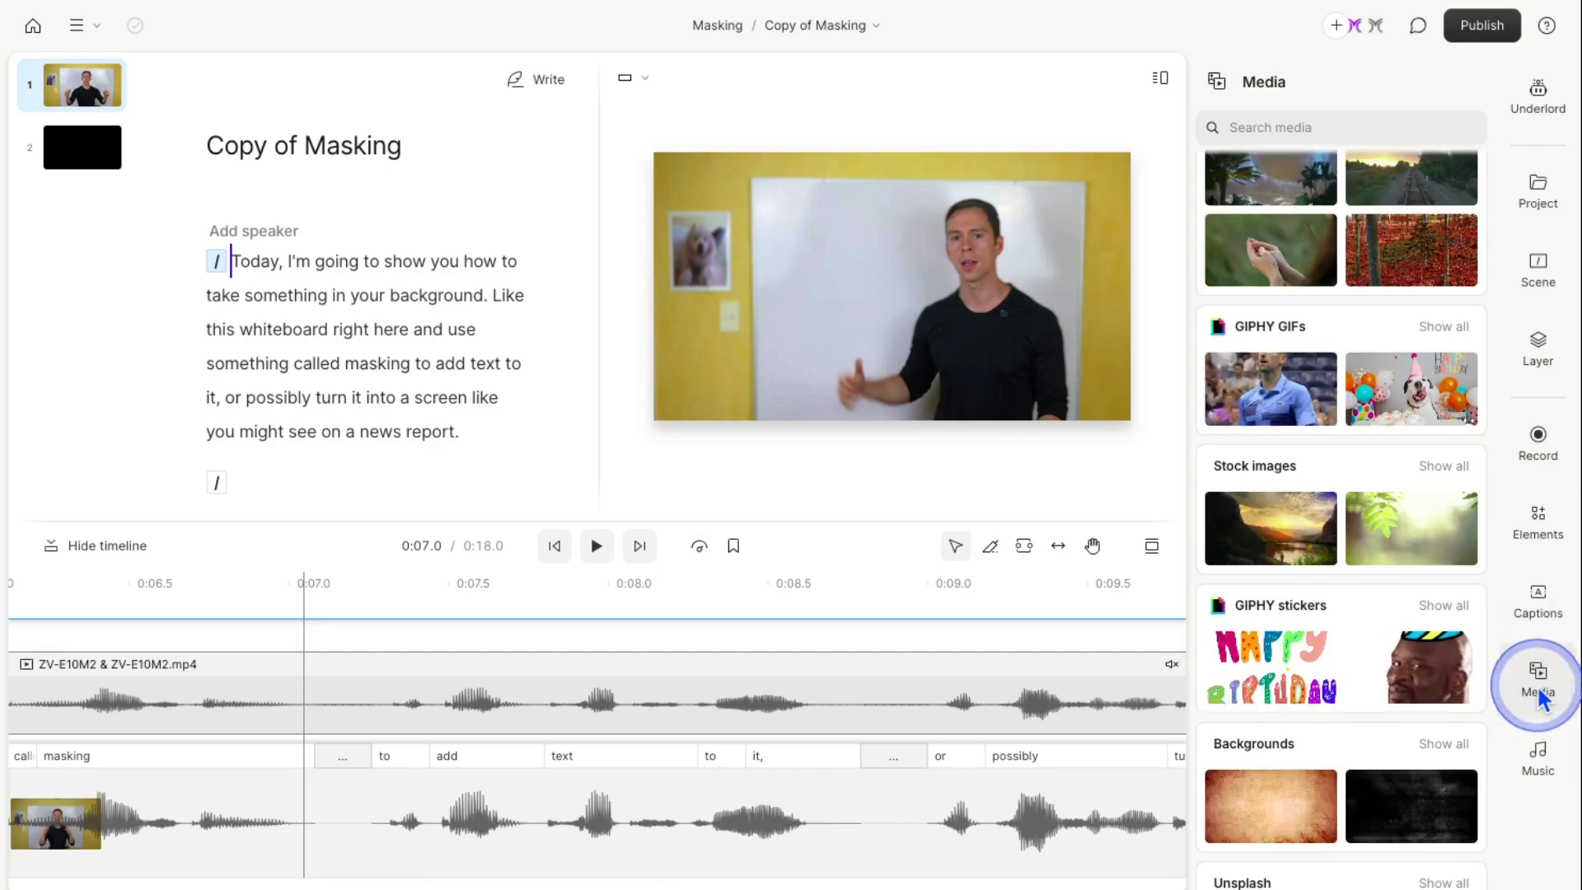
{"action": "left_click", "coordinate": [1262, 127]}
{"action": "type", "text": "w"}
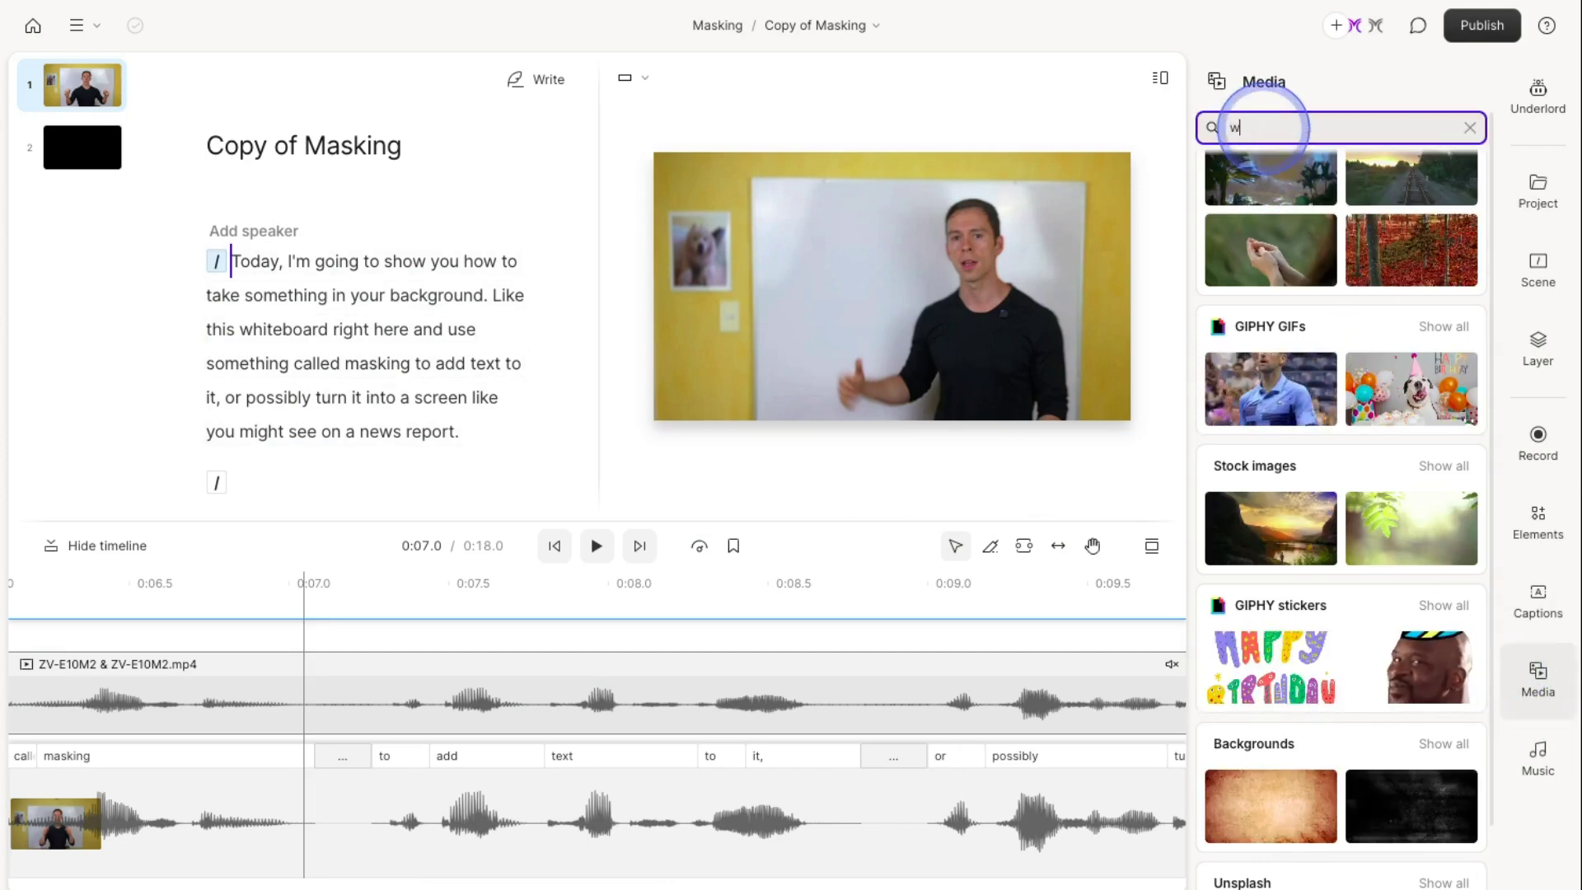
{"action": "type", "text": "eather charther report"}
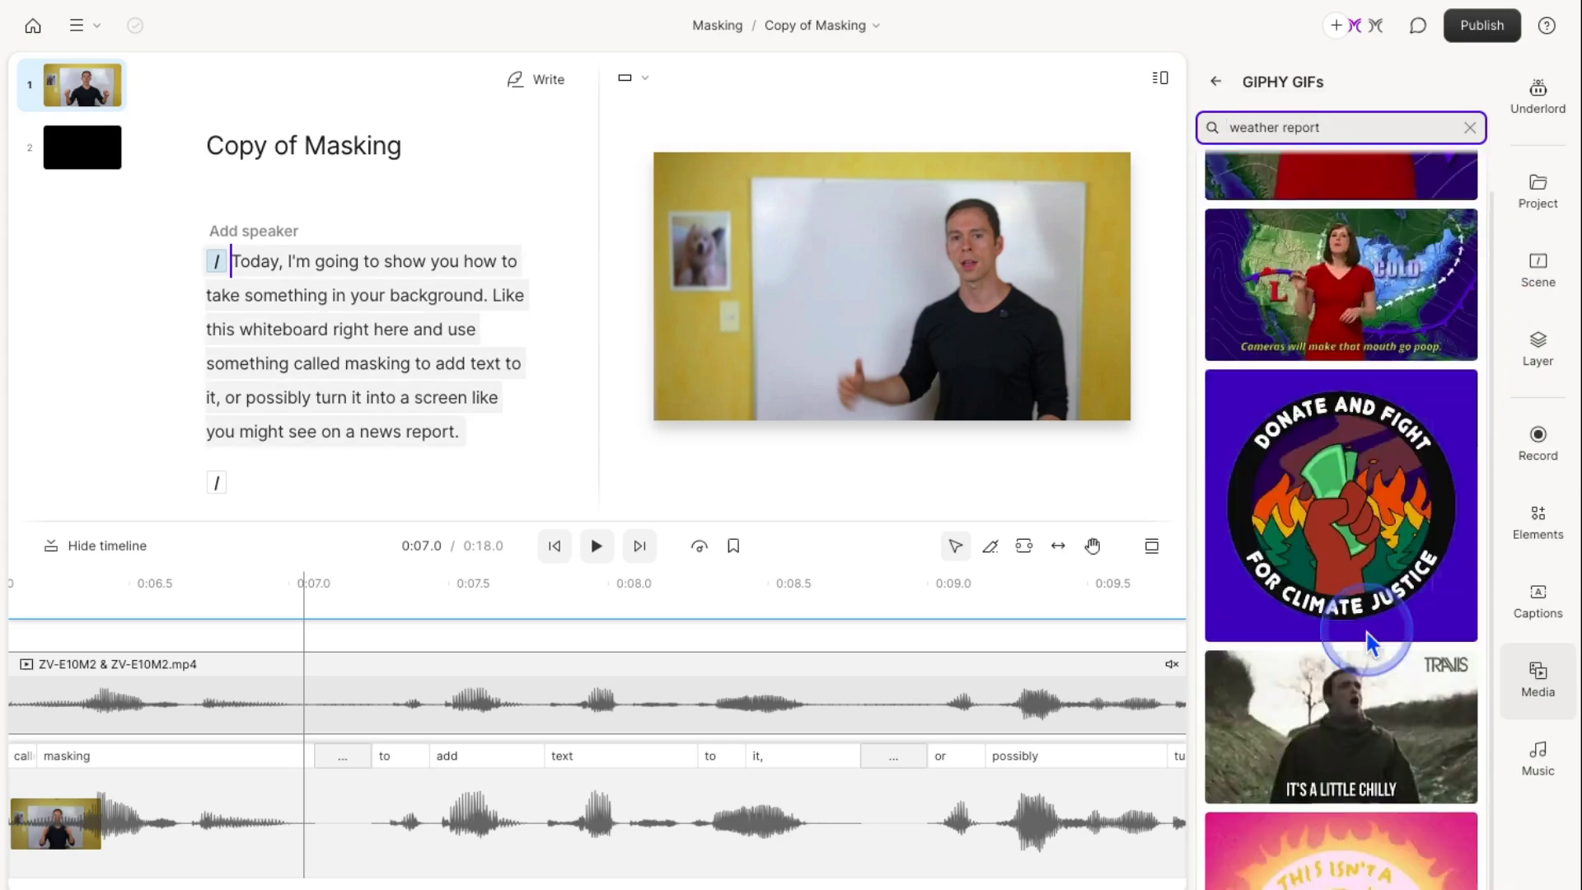
{"action": "scroll", "coordinate": [1366, 643], "scroll_direction": "up", "scroll_amount": 10}
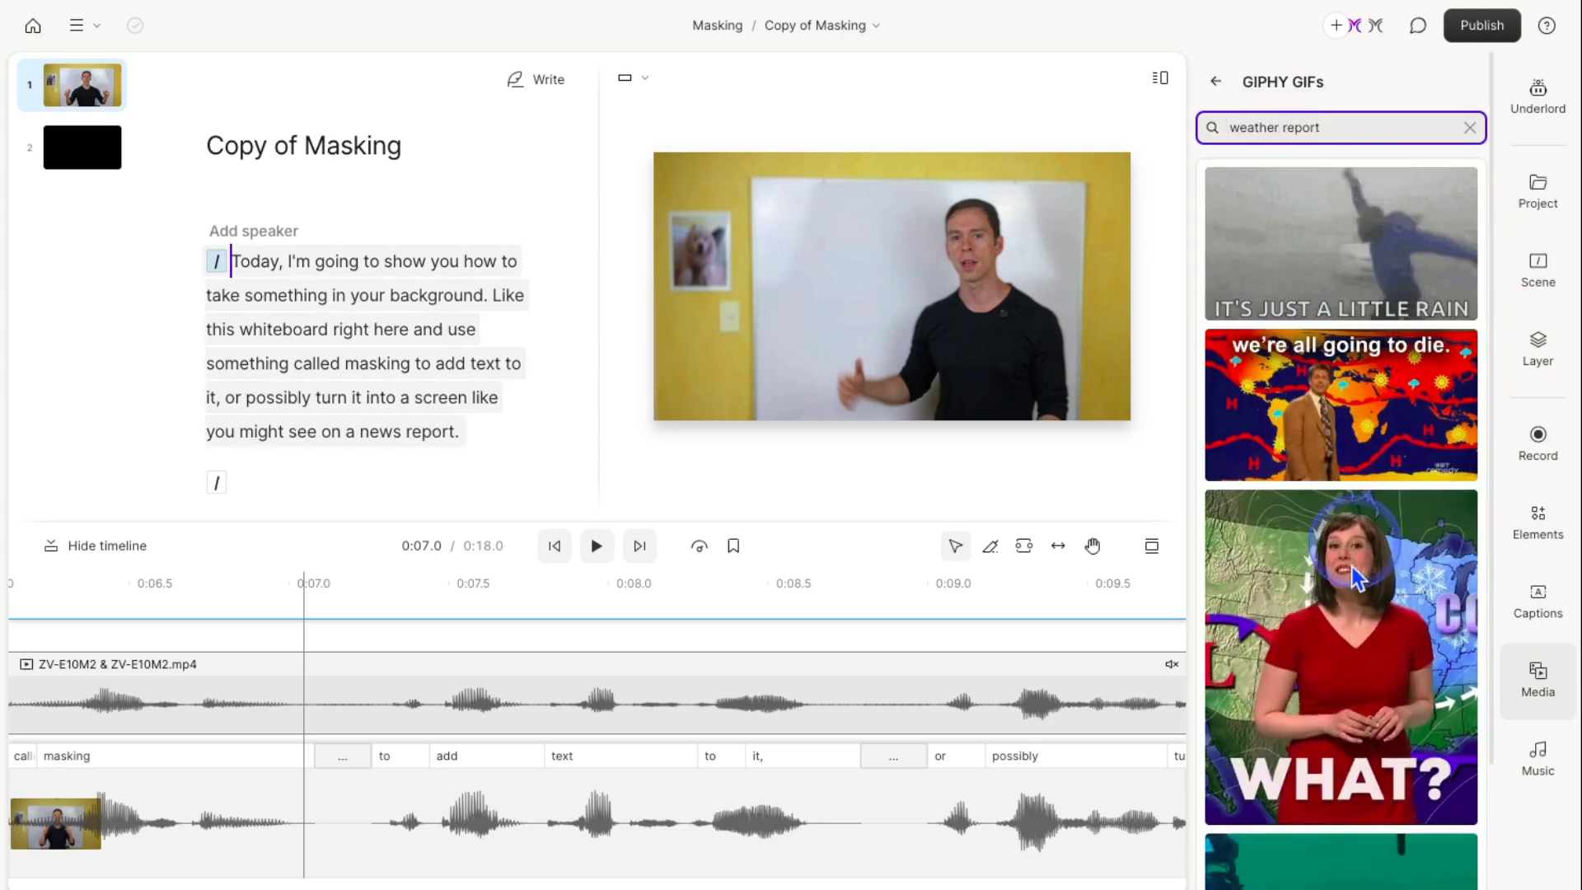
{"action": "left_click", "coordinate": [1355, 403]}
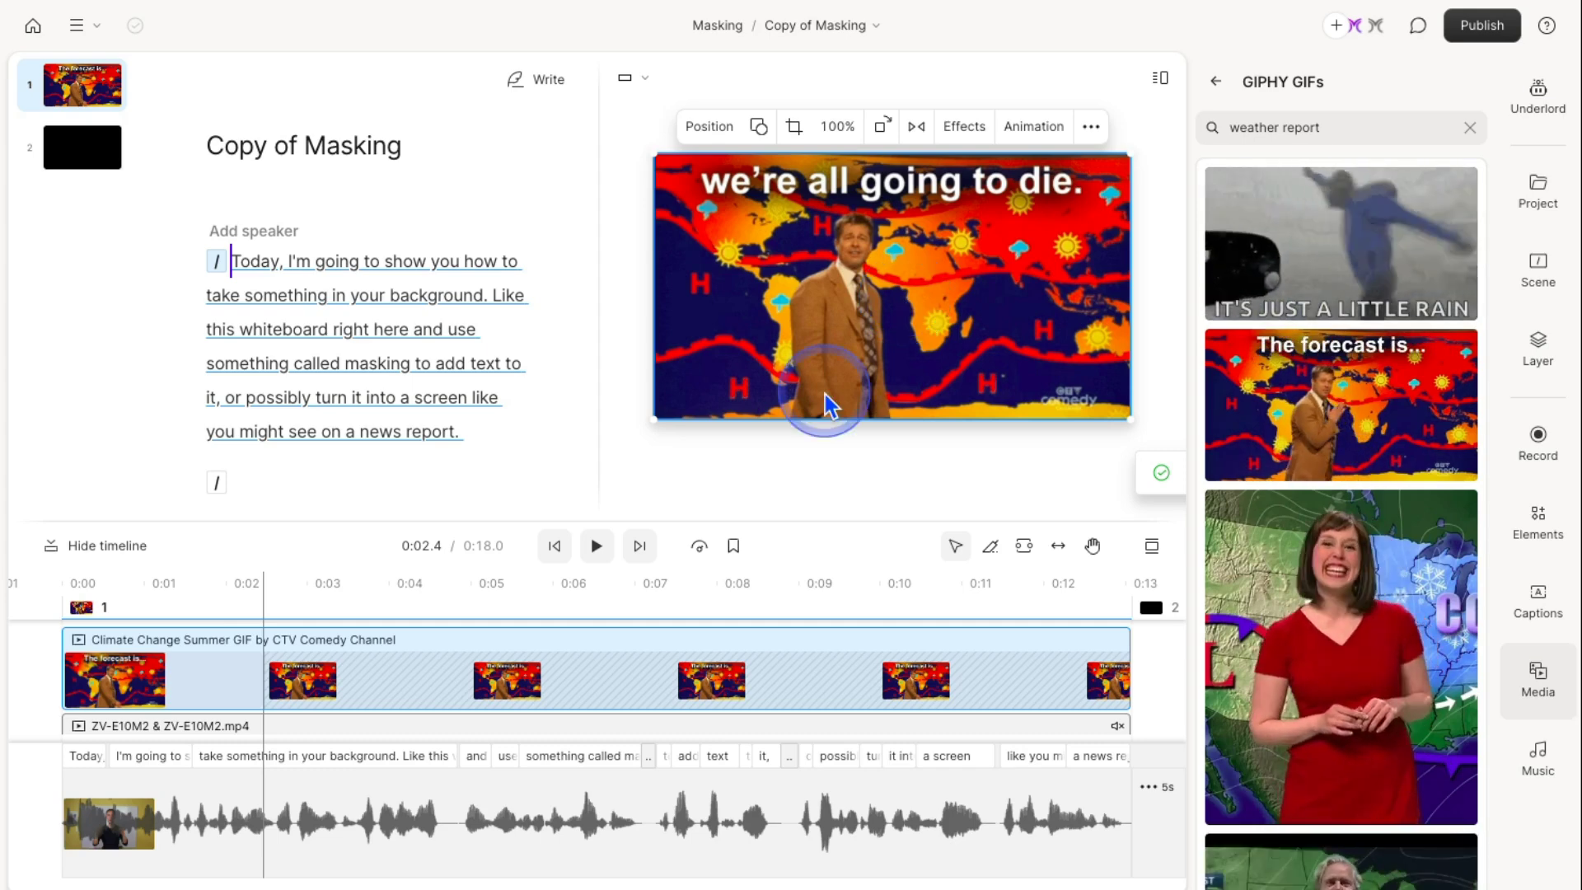
Step: Send the weather GIF one layer backward behind the presenter, then reselect the GIF
{"action": "left_click", "coordinate": [288, 659]}
{"action": "right_click", "coordinate": [291, 656]}
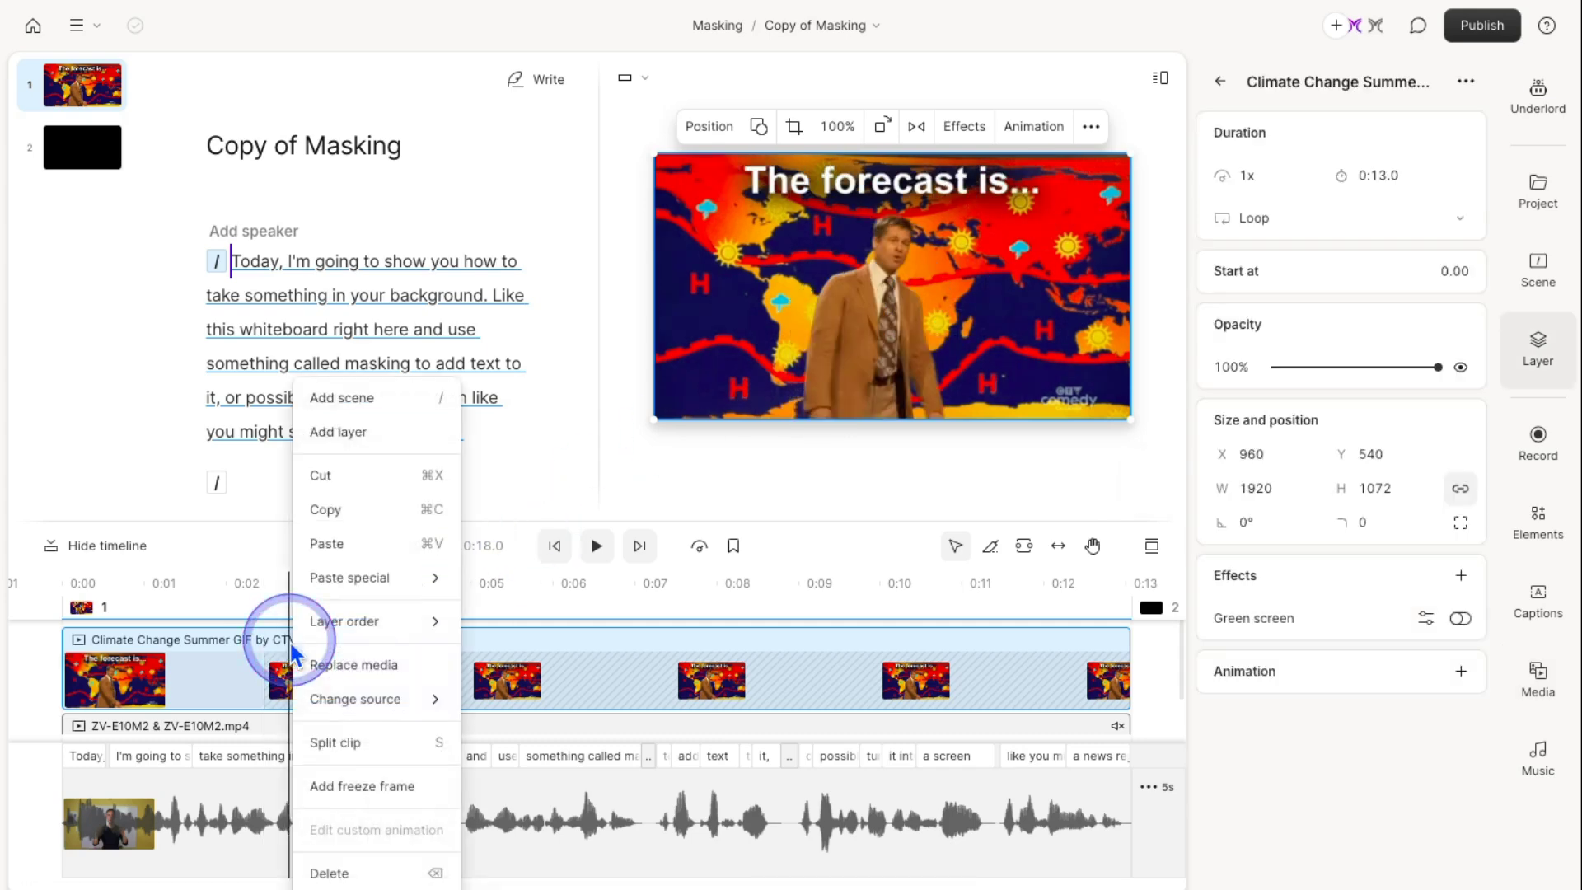
{"action": "mouse_move", "coordinate": [335, 634]}
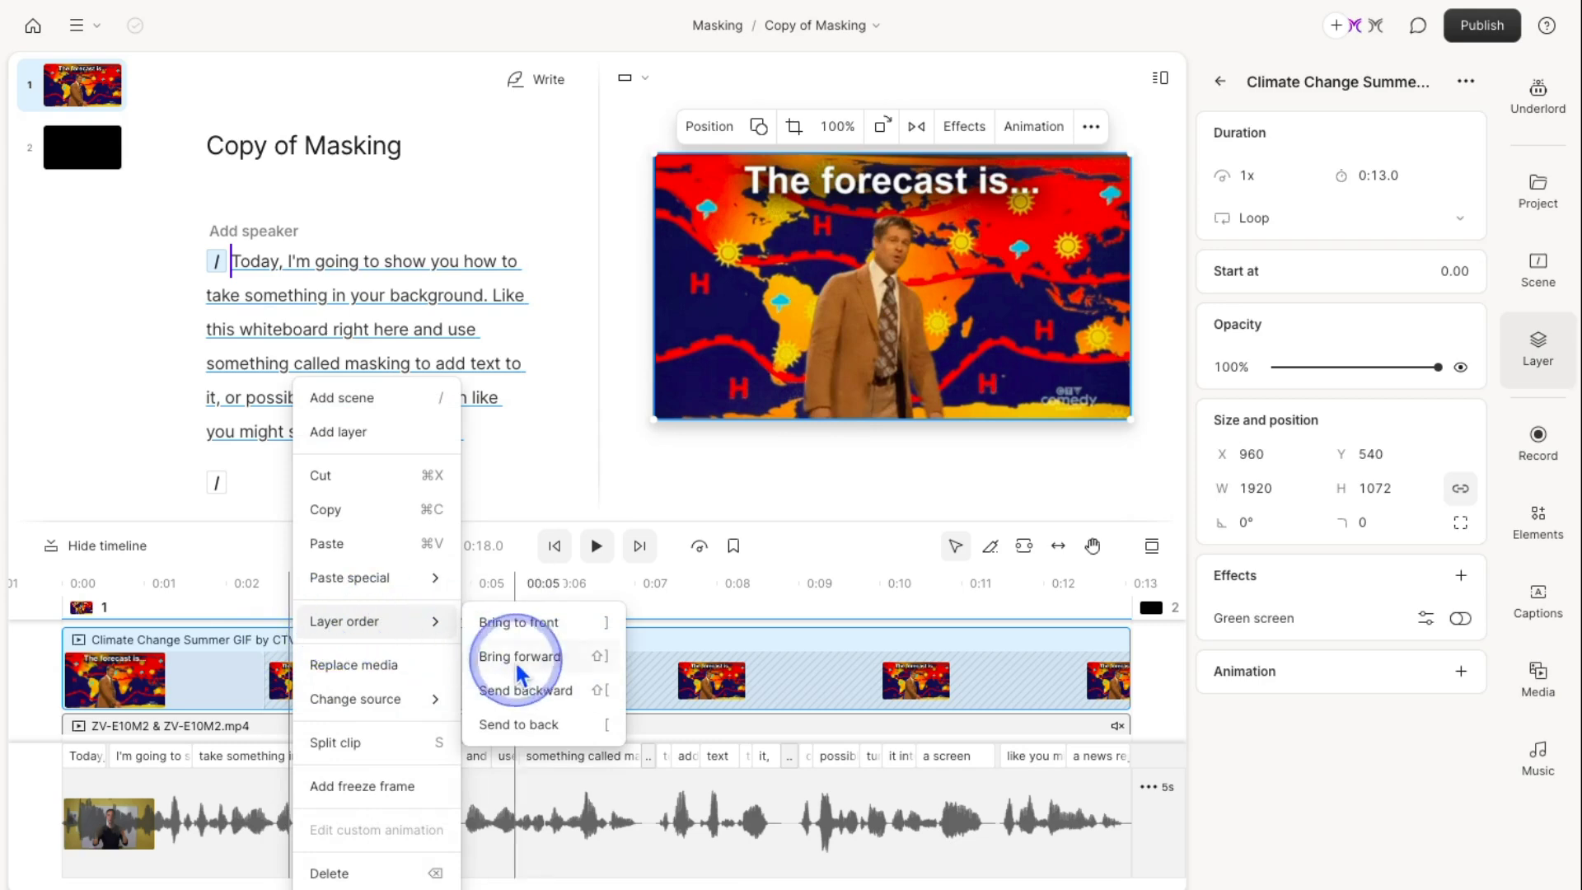
{"action": "left_click", "coordinate": [580, 702]}
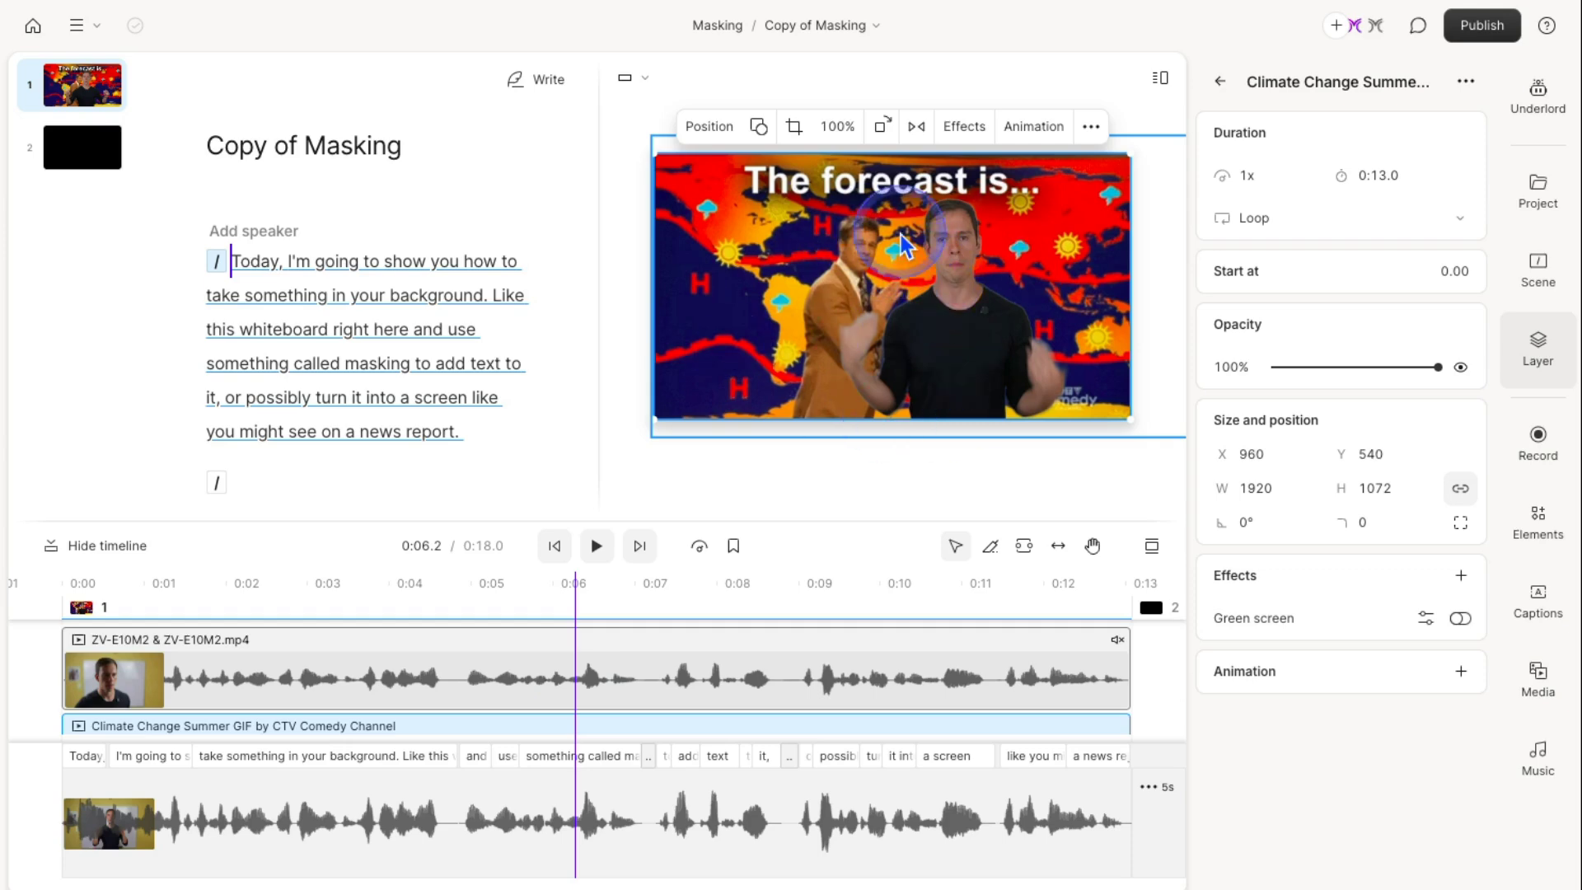
{"action": "left_click", "coordinate": [383, 679]}
{"action": "scroll", "coordinate": [375, 696], "scroll_direction": "down", "scroll_amount": 2}
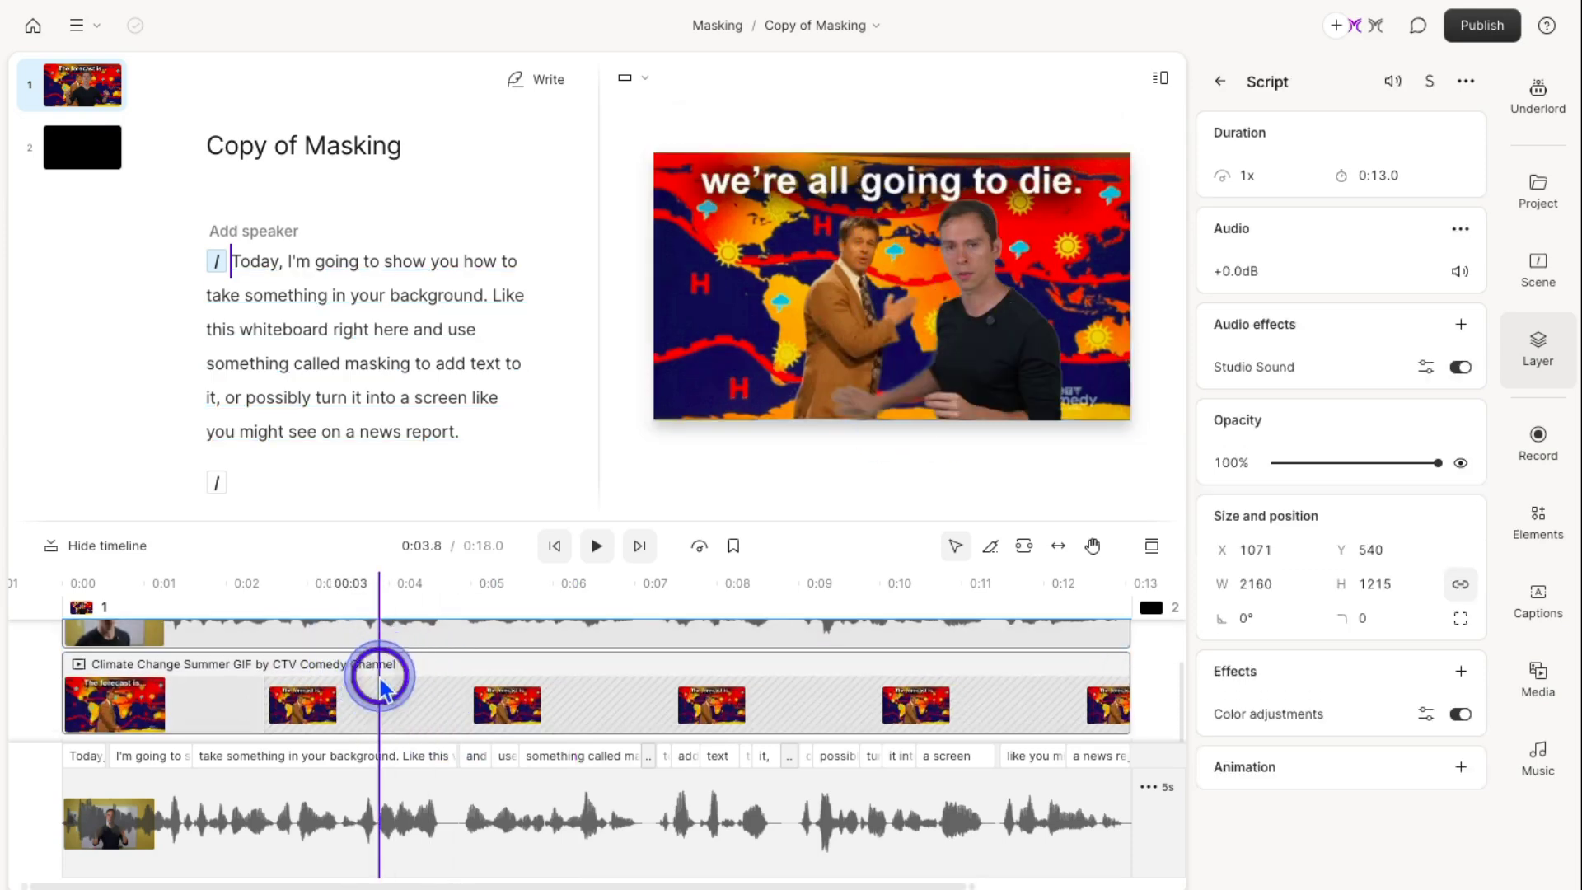
{"action": "left_click", "coordinate": [381, 684]}
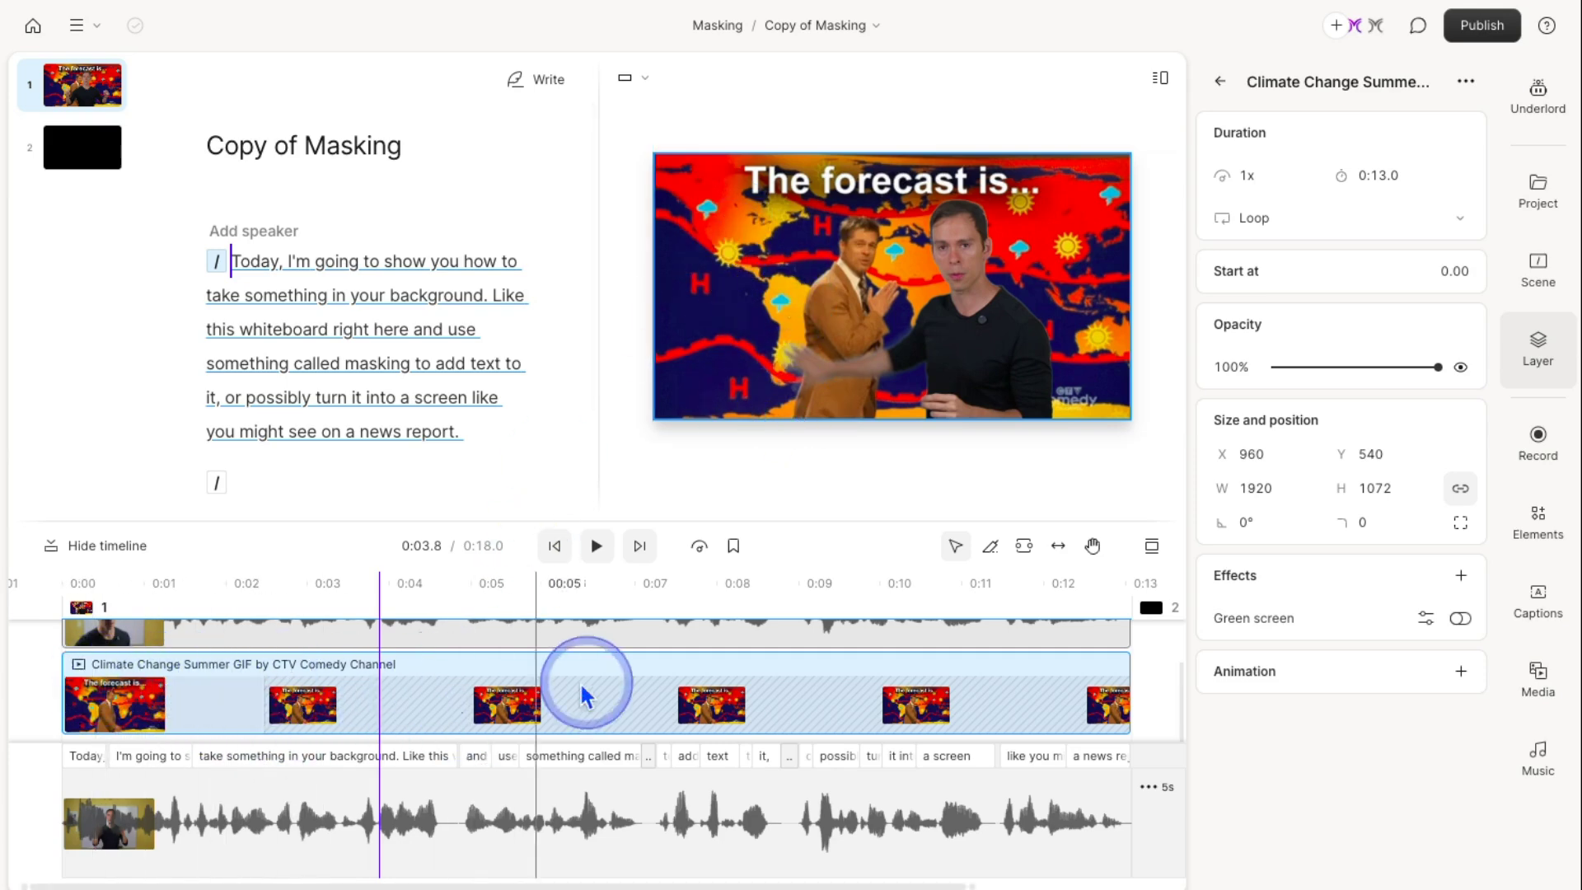
Step: Resize the weather GIF to 1344 × 750 over the whiteboard, undoing an accidental presenter move
{"action": "left_click", "coordinate": [197, 684]}
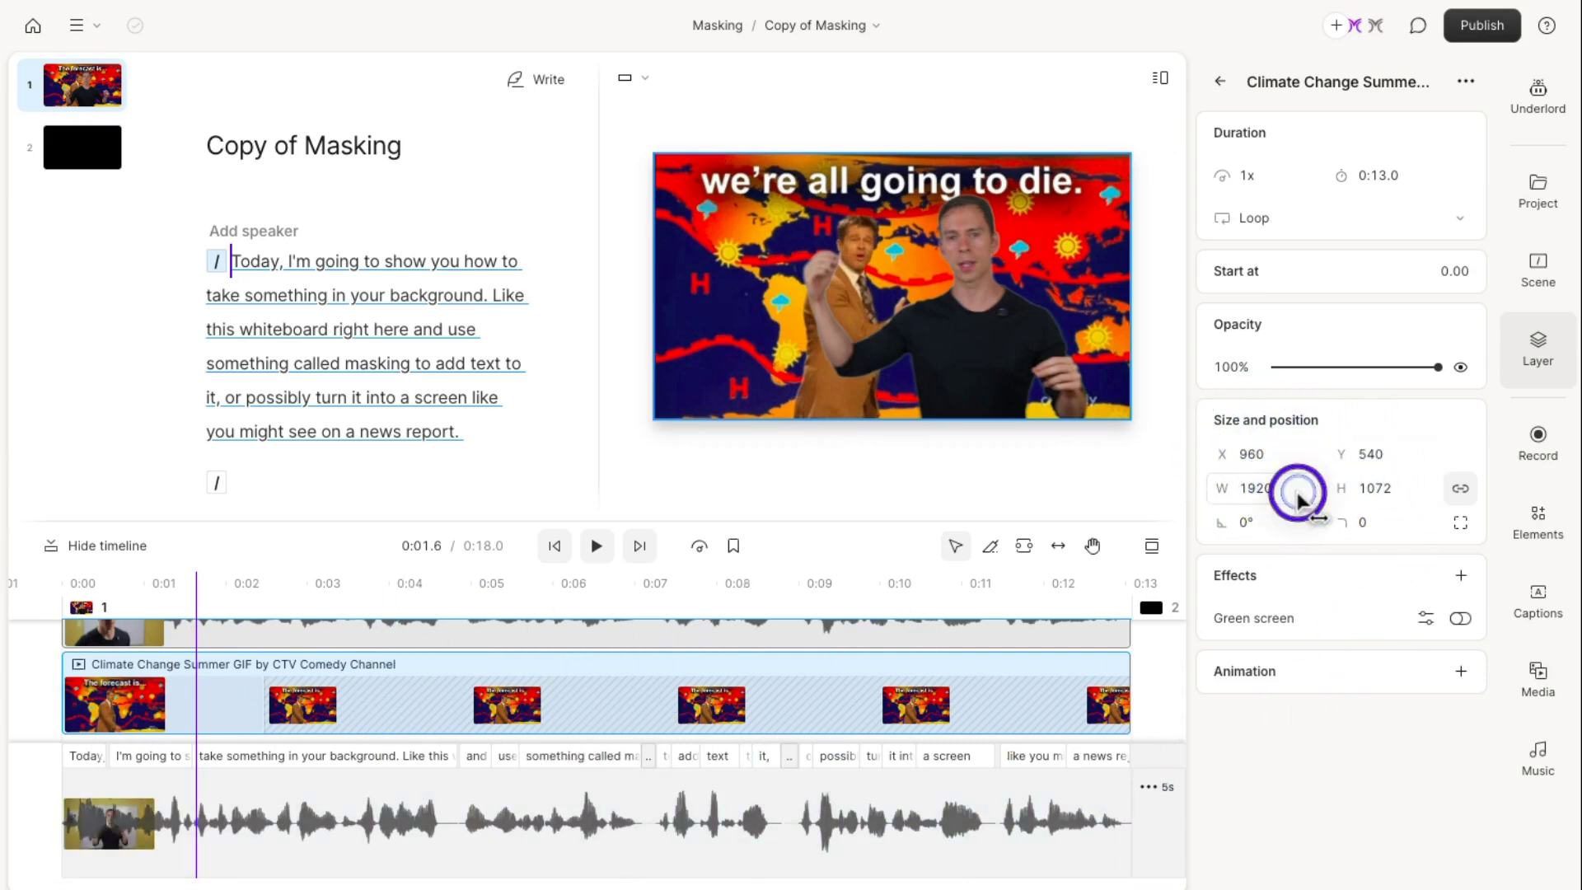
{"action": "left_click_drag", "start_coordinate": [1298, 494], "coordinate": [165, 512]}
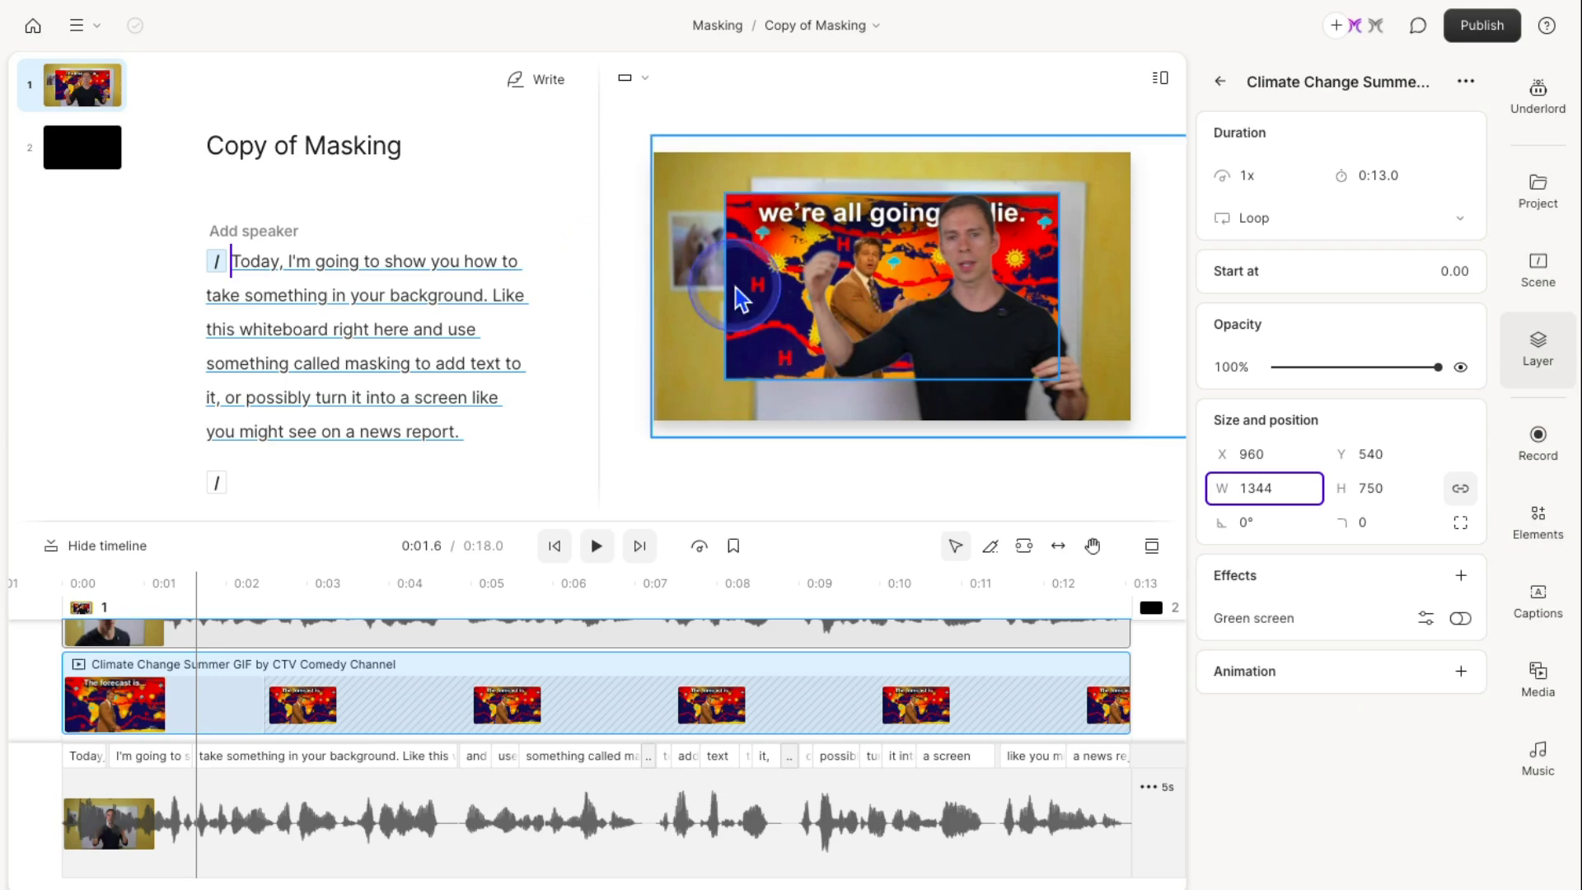
{"action": "left_click", "coordinate": [986, 340]}
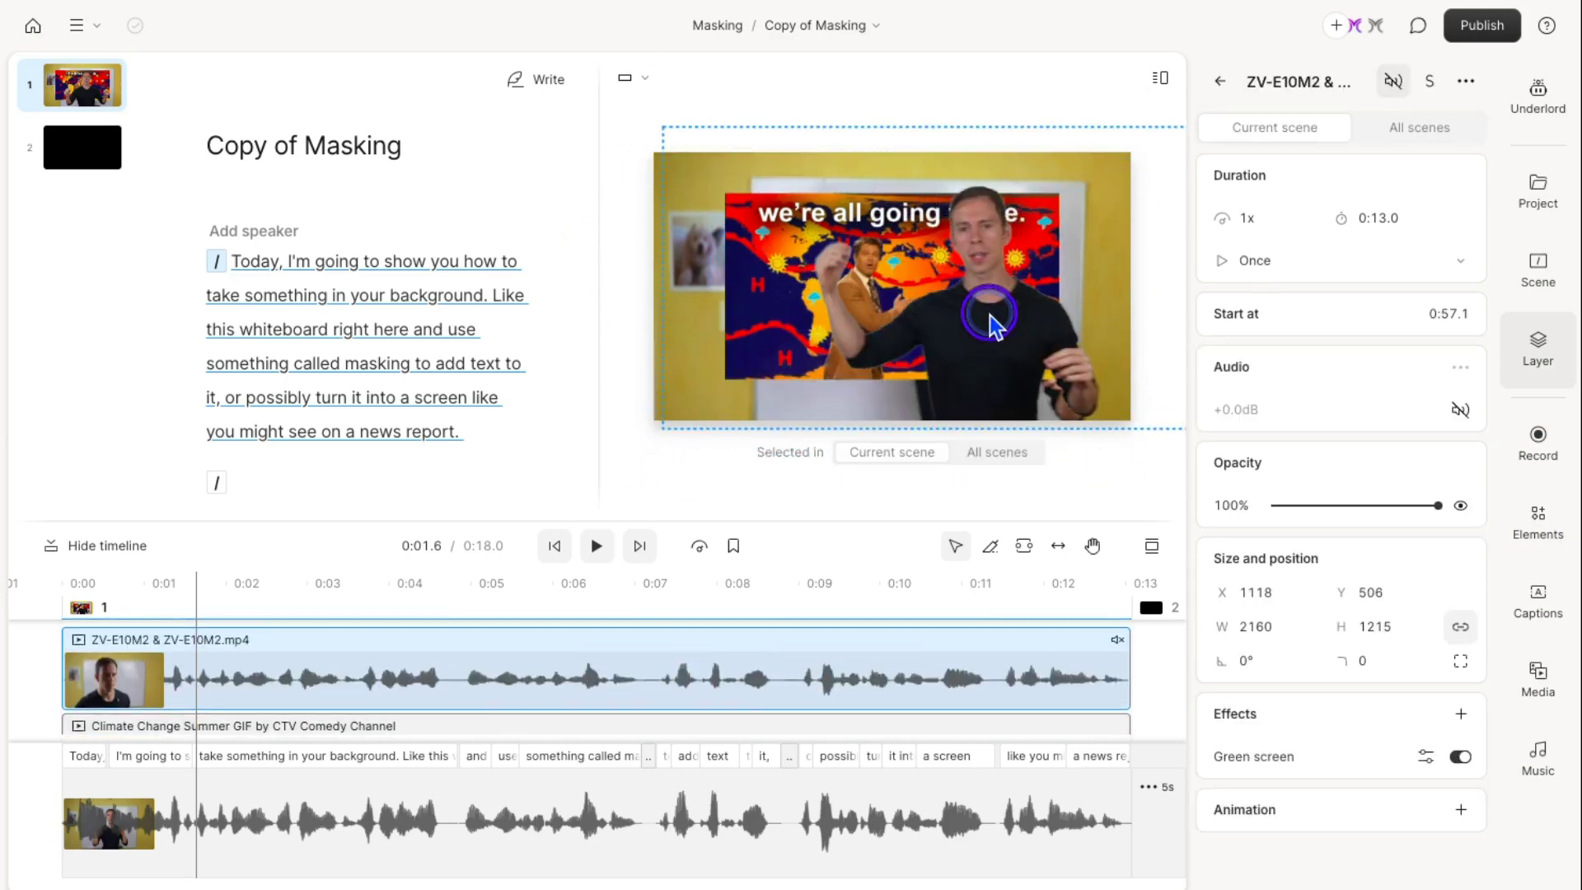
{"action": "key", "text": "ctrl+z"}
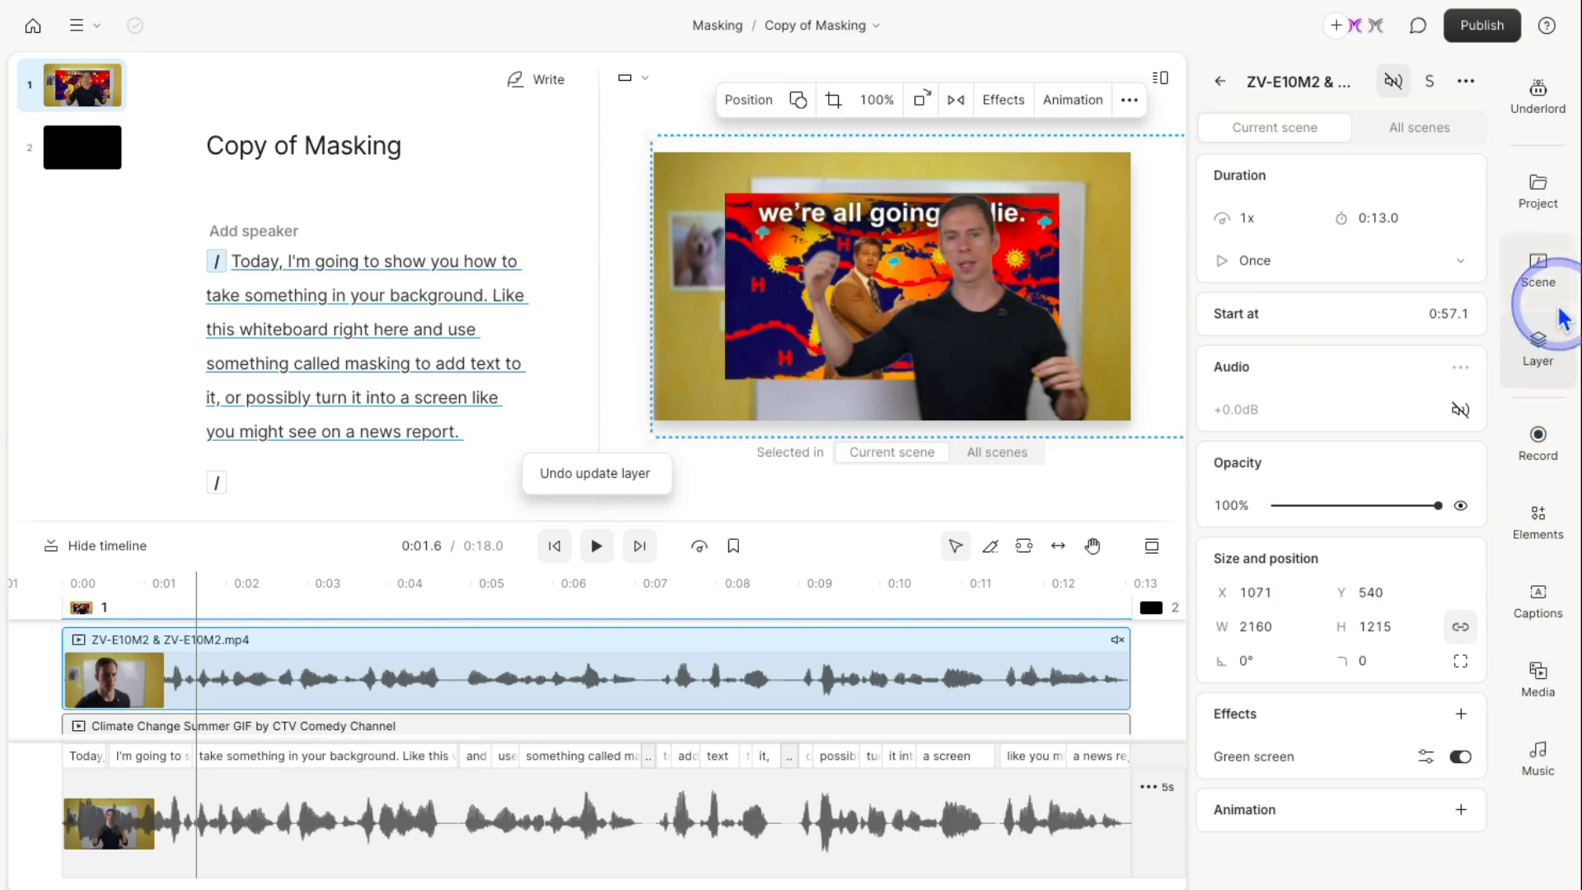
Step: Lock the ZV-E10M2 presenter video layer in the Scene layers list
{"action": "left_click", "coordinate": [1529, 276]}
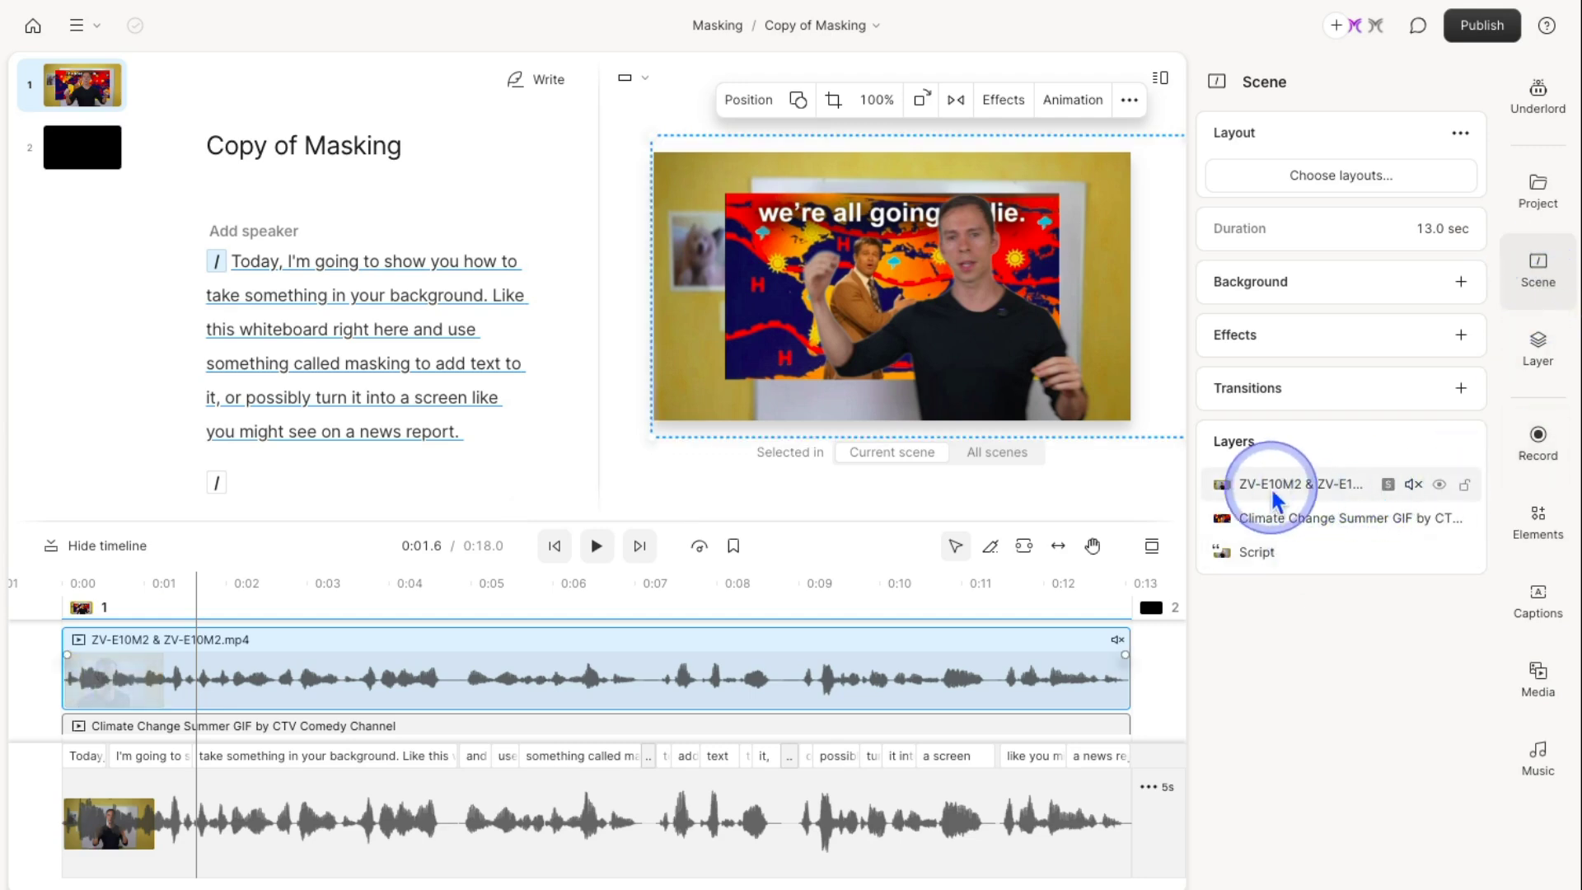
{"action": "left_click", "coordinate": [1465, 489]}
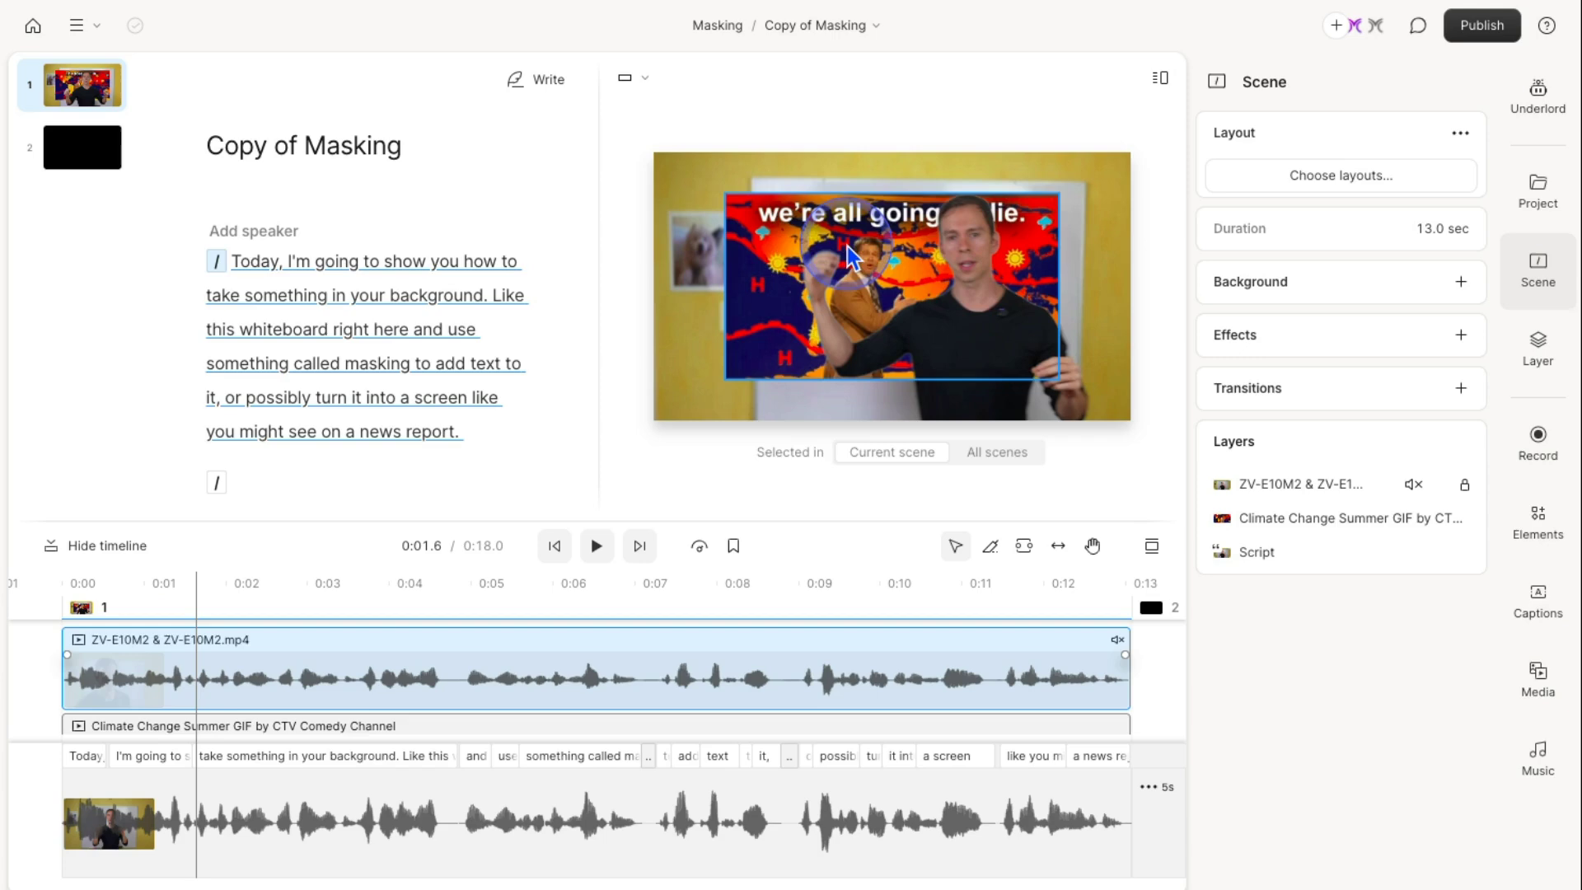
Step: Shift the weather GIF up and right, then stretch its bottom edge to the frame bottom
{"action": "left_click_drag", "start_coordinate": [851, 257], "coordinate": [880, 236]}
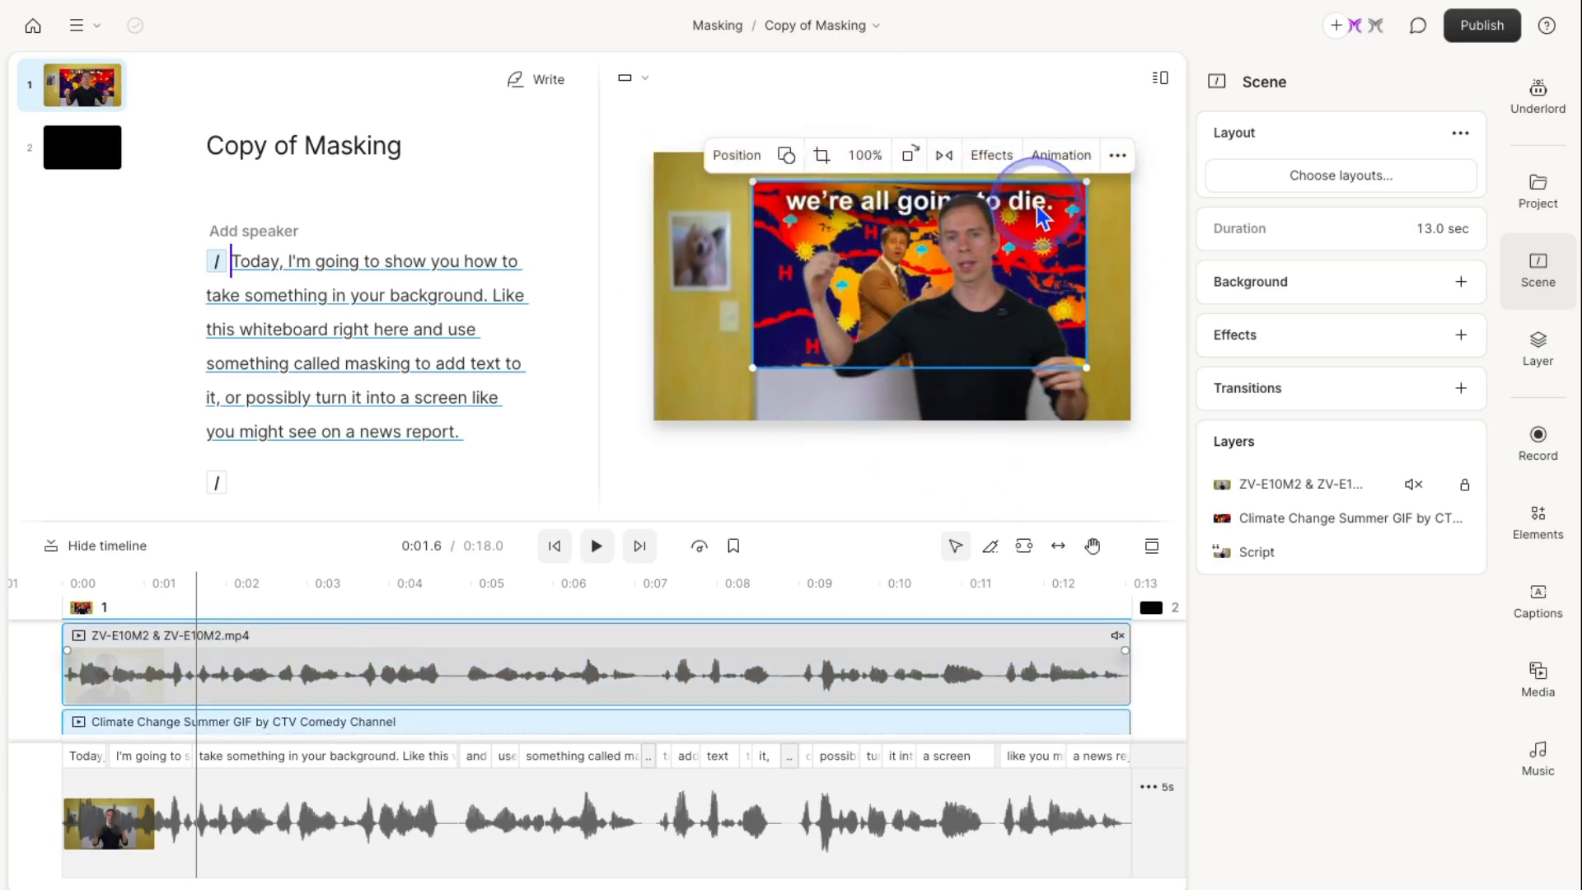
{"action": "left_click_drag", "start_coordinate": [921, 359], "coordinate": [920, 415]}
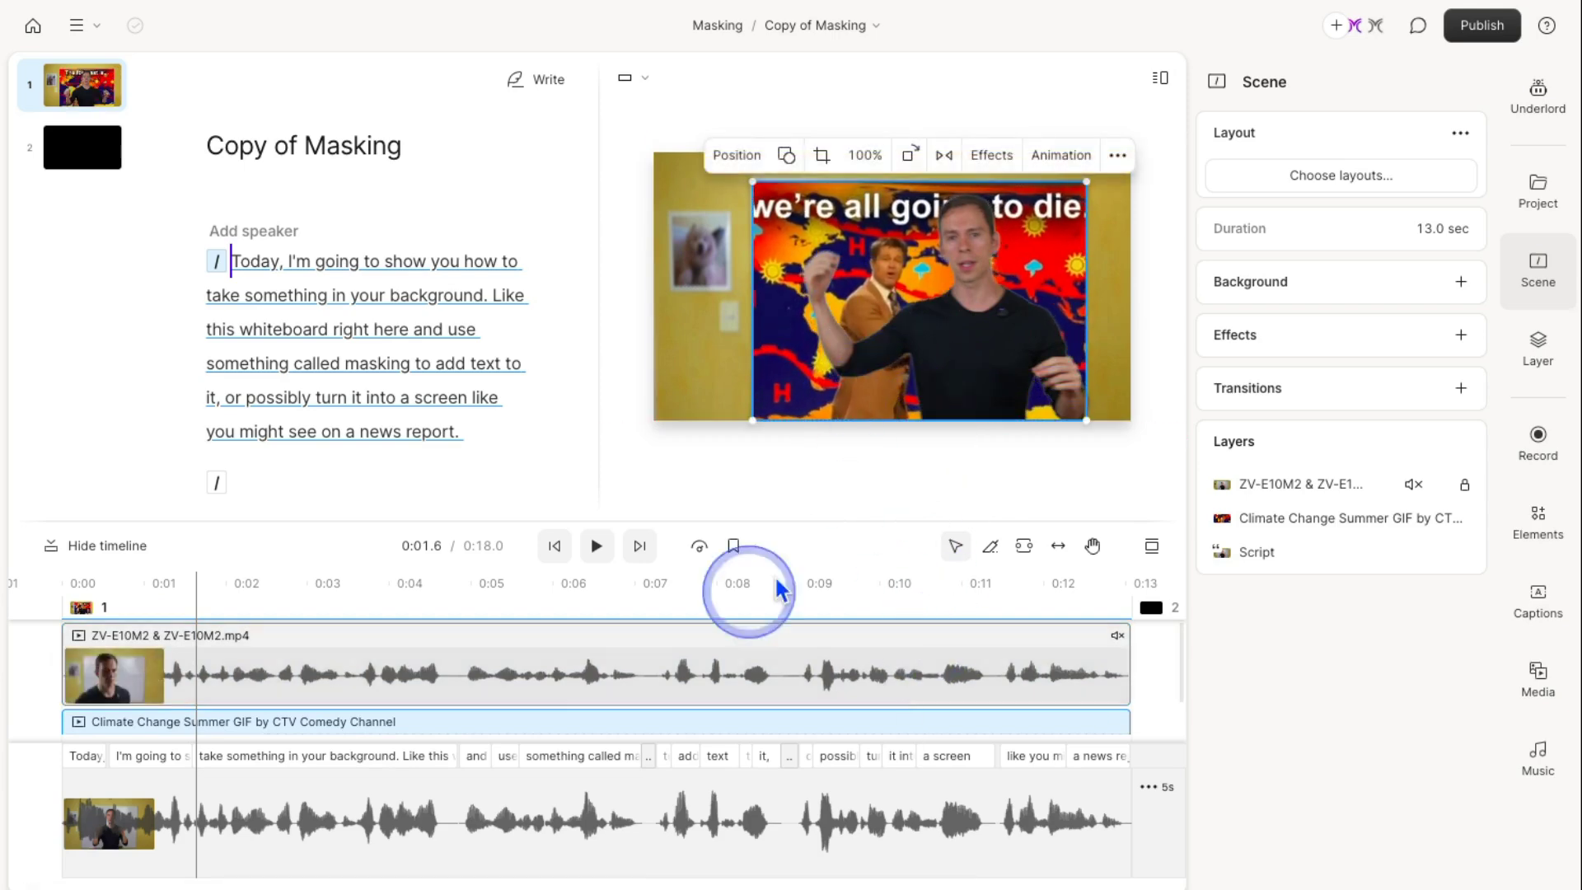
{"action": "left_click", "coordinate": [607, 556]}
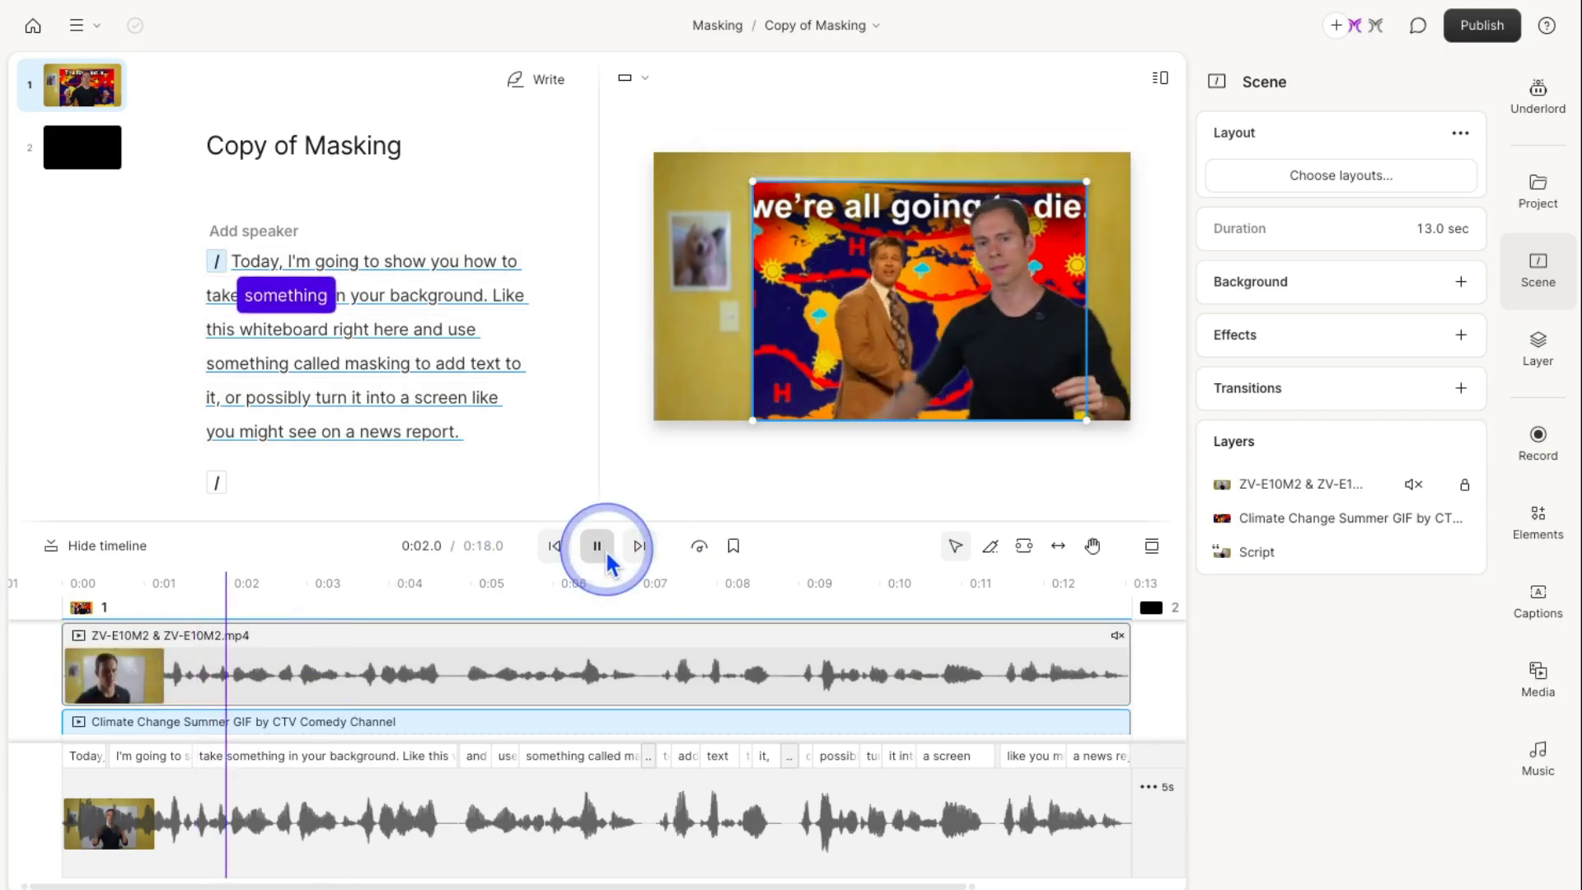
{"action": "left_click", "coordinate": [607, 556]}
{"action": "left_click", "coordinate": [837, 459]}
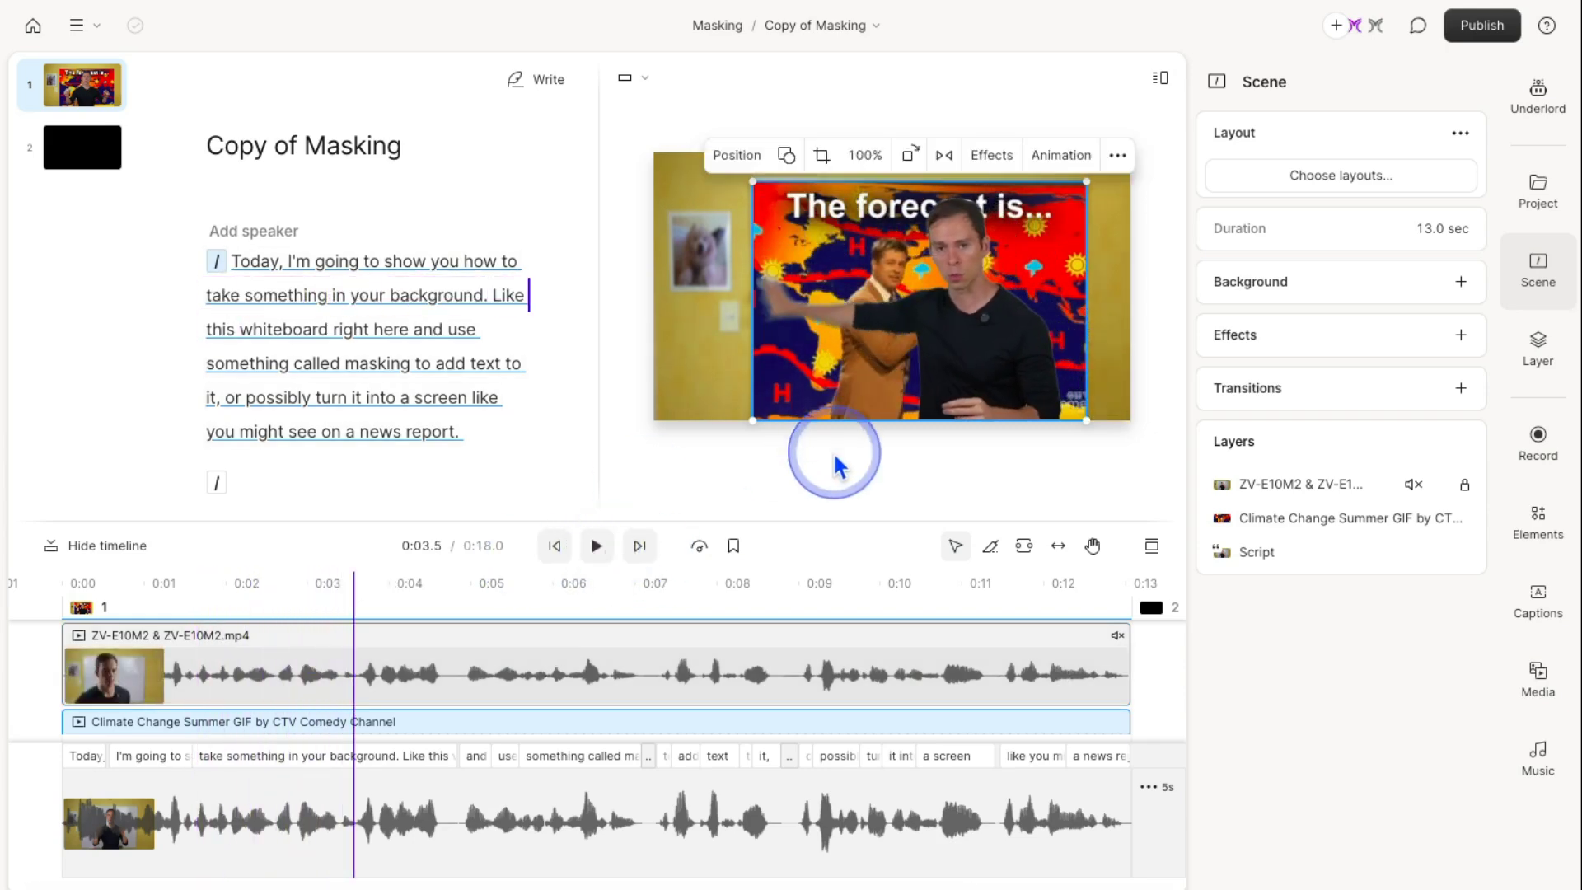
{"action": "left_click", "coordinate": [774, 473]}
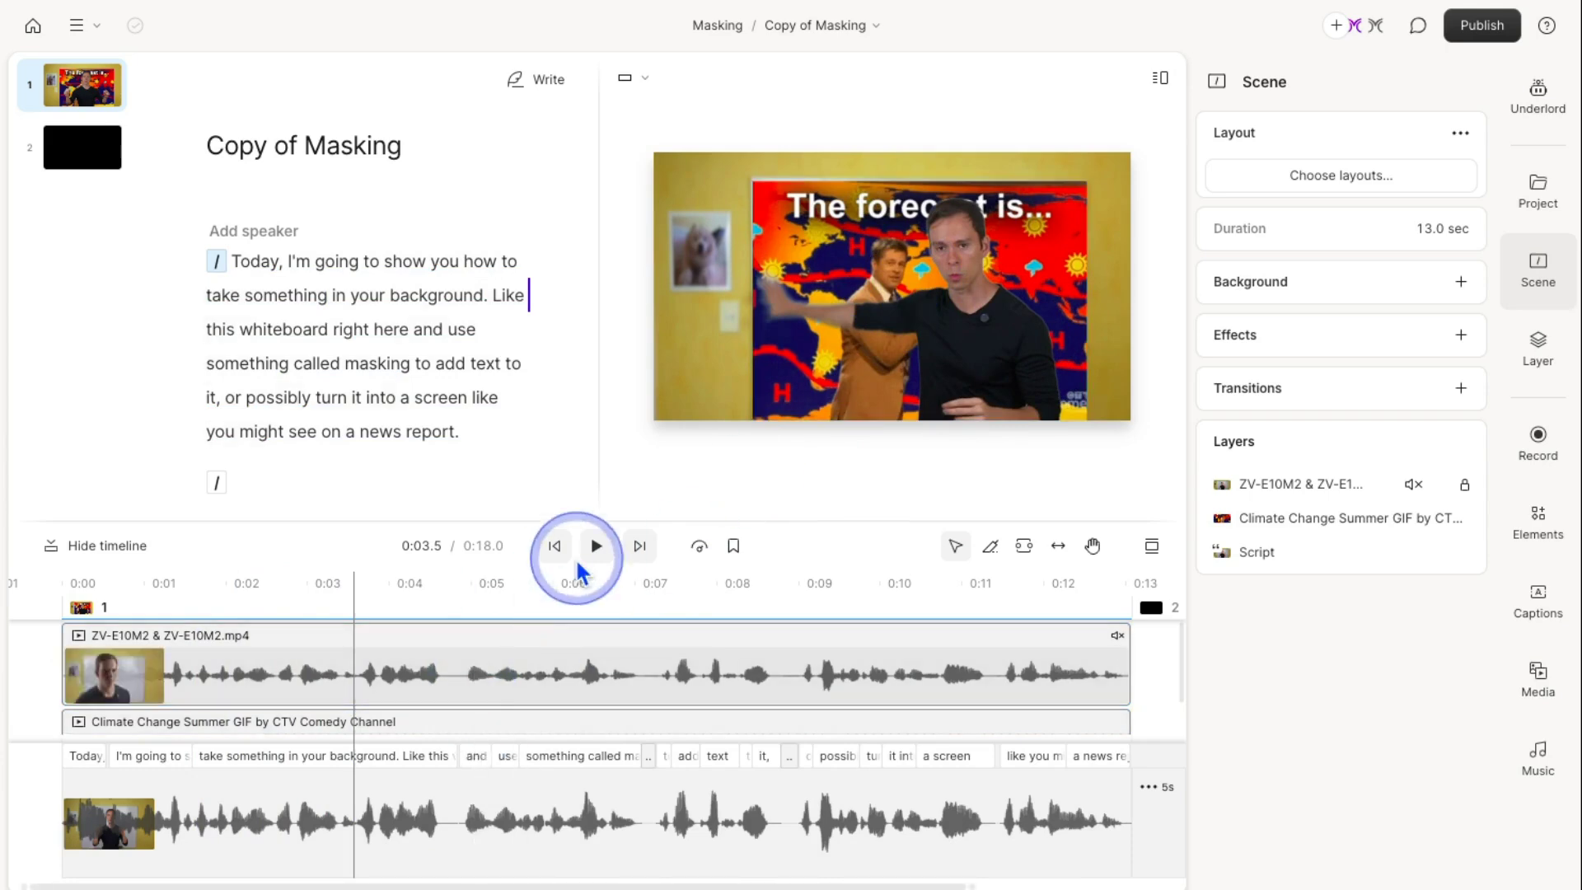
{"action": "left_click", "coordinate": [596, 548]}
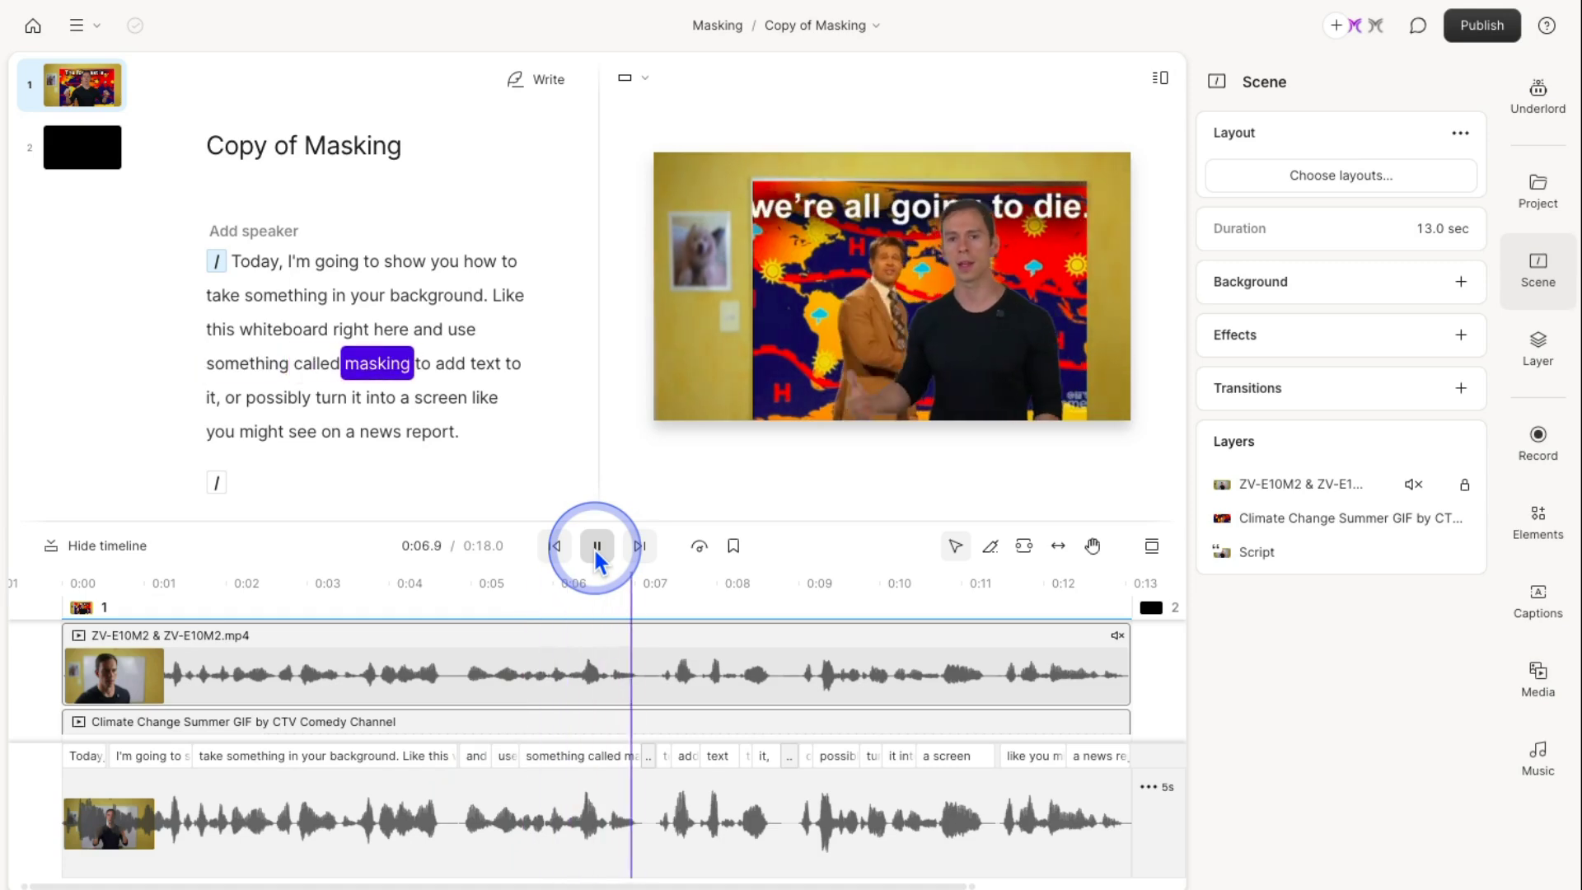
{"action": "left_click", "coordinate": [596, 547]}
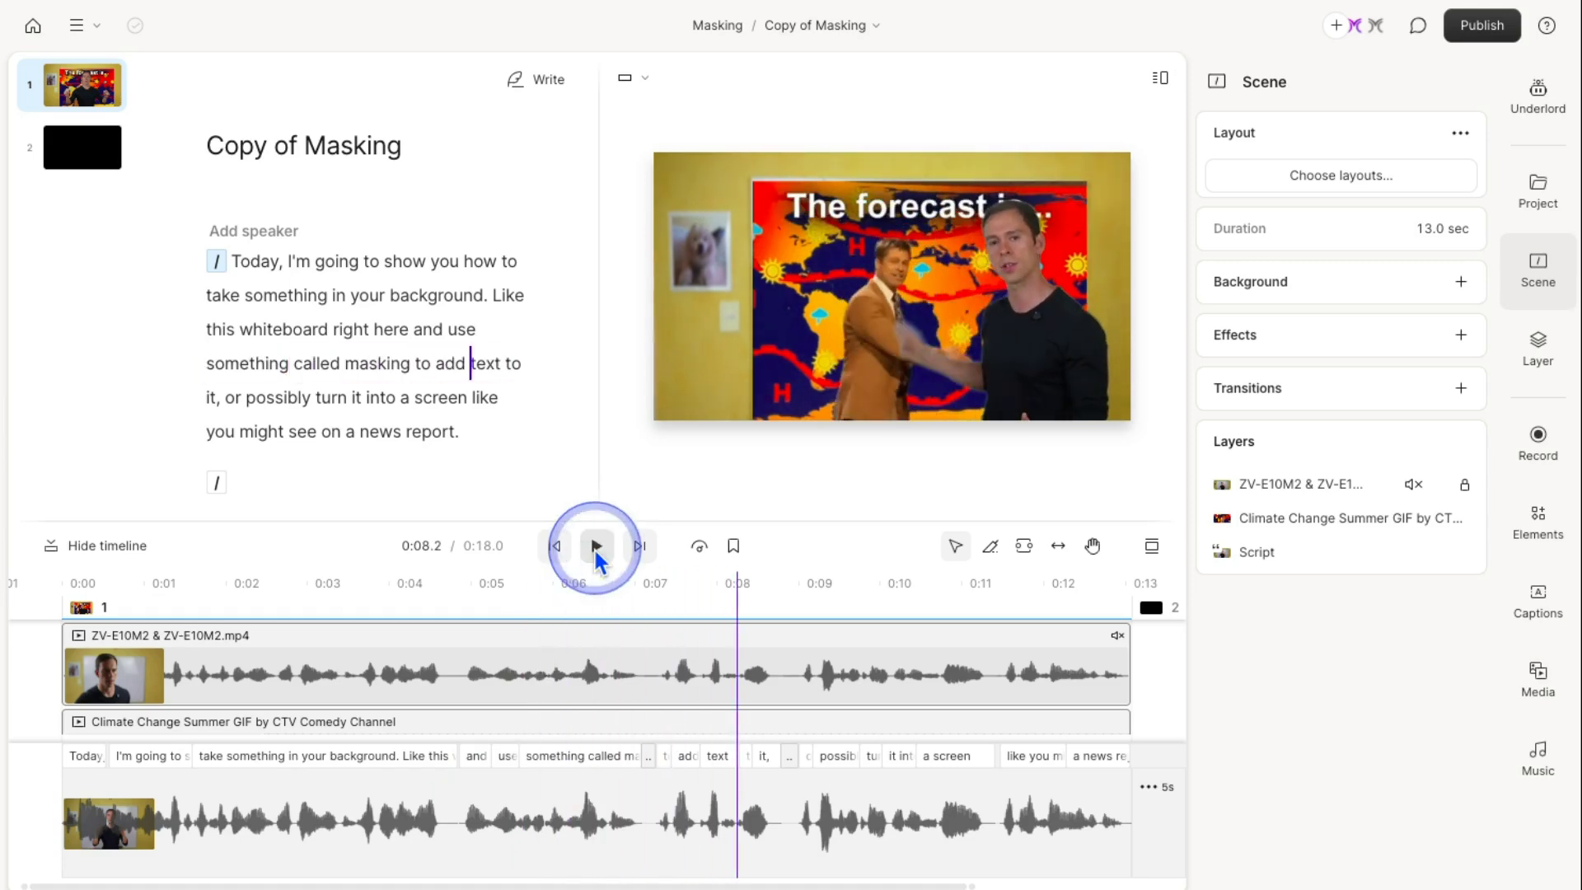